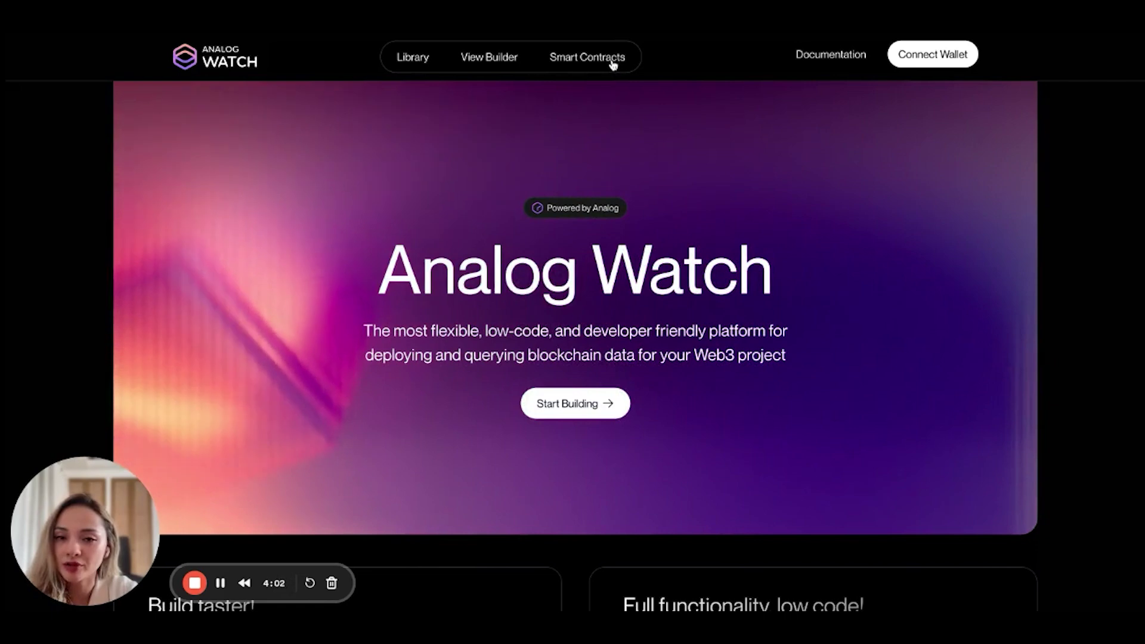
Open the List a new Smart Contract form from Smart Contracts in the top navigation.
{"action": "left_click", "coordinate": [612, 57]}
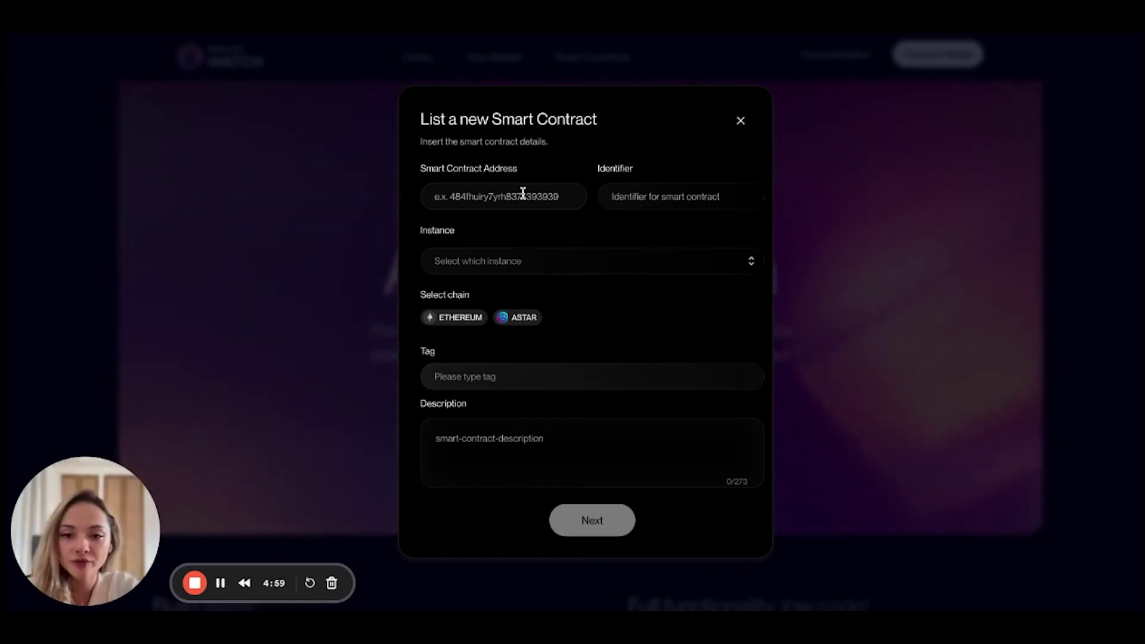
Enter the contract address, identifier uniswapETHUSDT, Mainnet instance and Ethereum chain.
{"action": "left_click", "coordinate": [557, 202]}
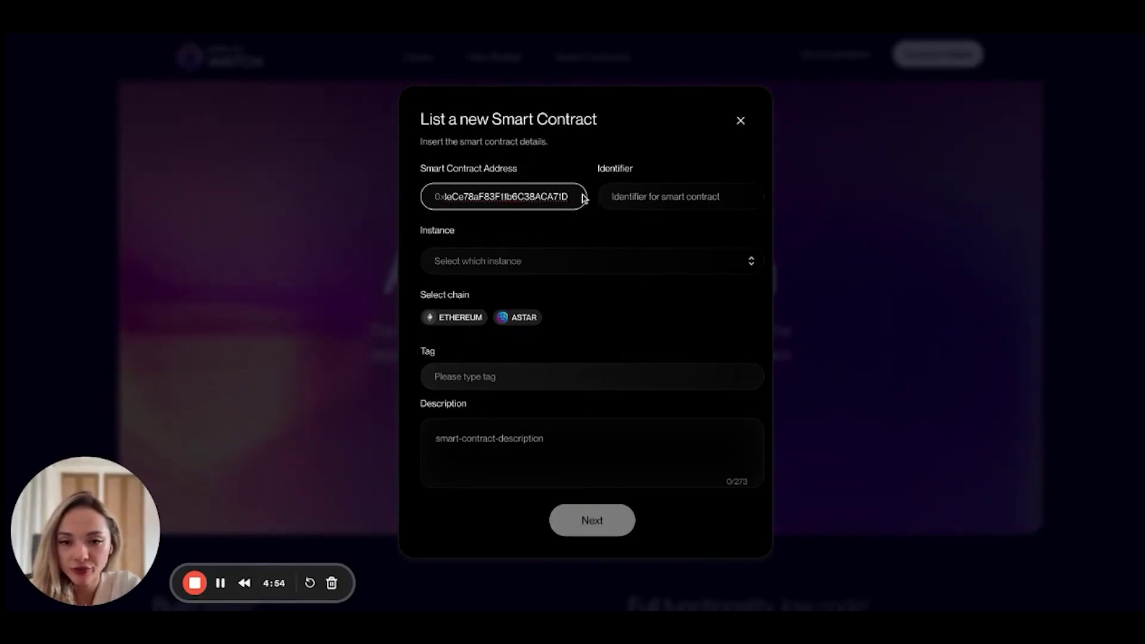
{"action": "left_click", "coordinate": [656, 193]}
{"action": "type", "text": "uniswap"}
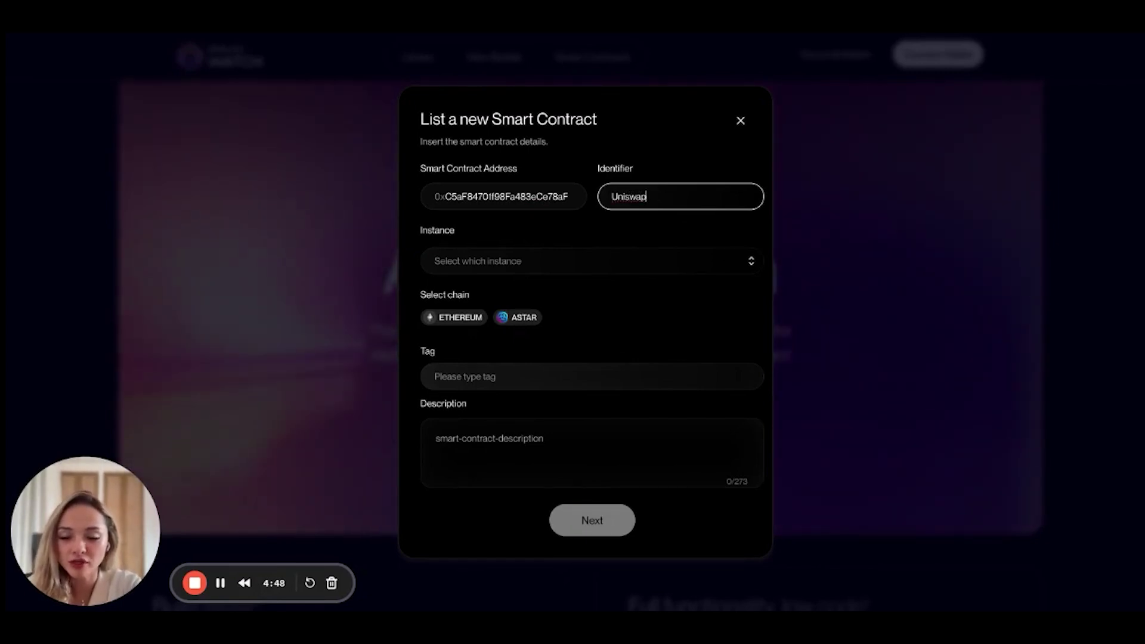
{"action": "type", "text": "ETHUSDT"}
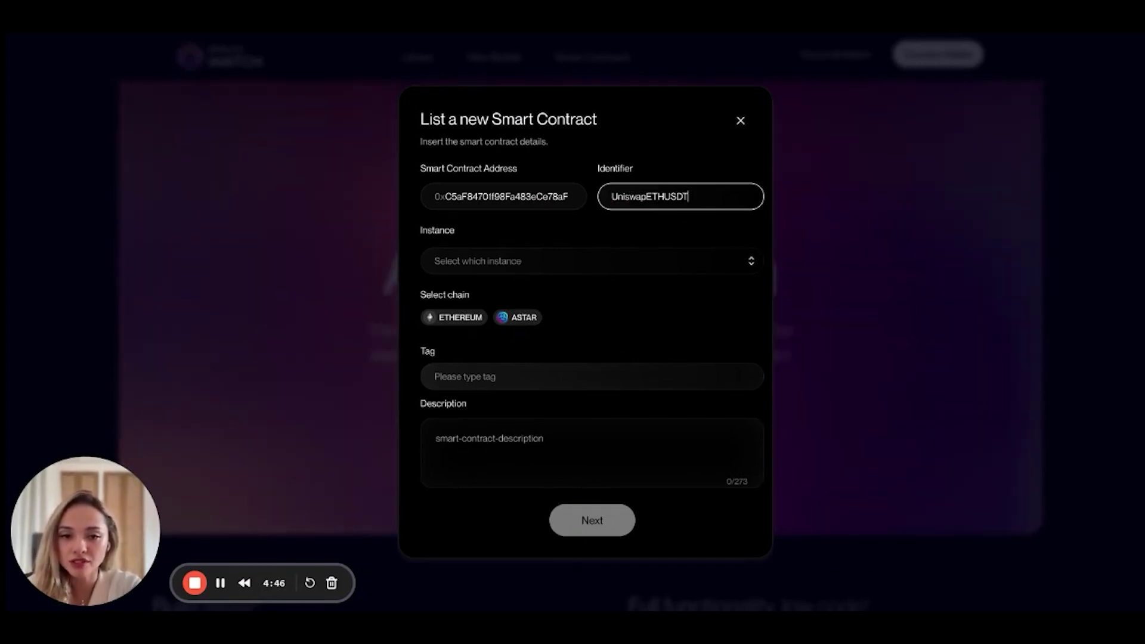
{"action": "left_click", "coordinate": [606, 257]}
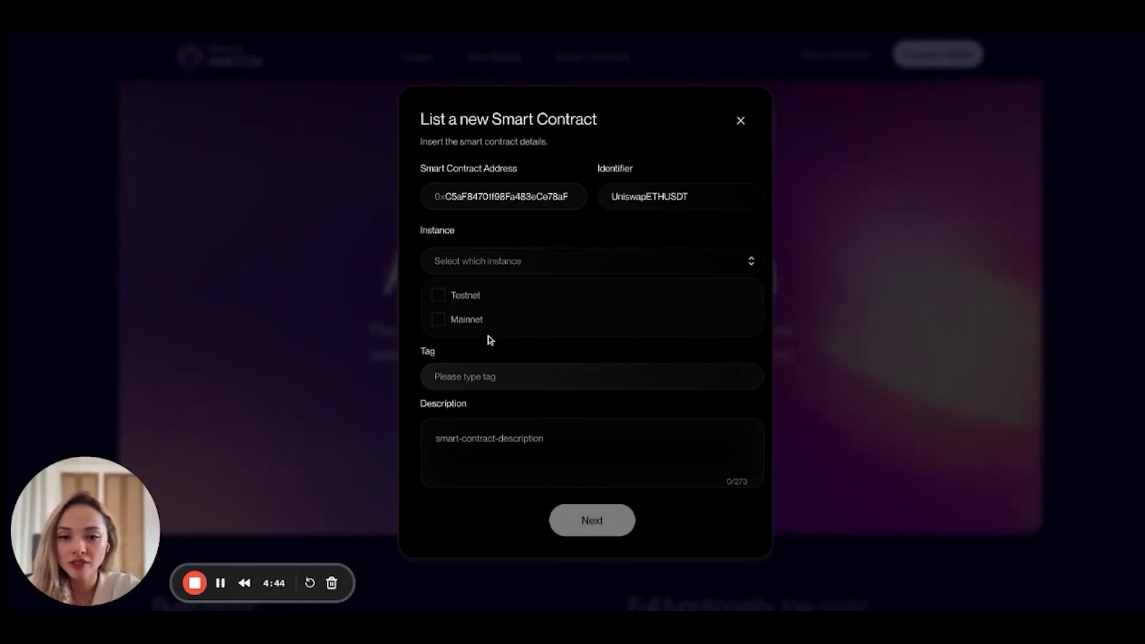
{"action": "left_click", "coordinate": [439, 320]}
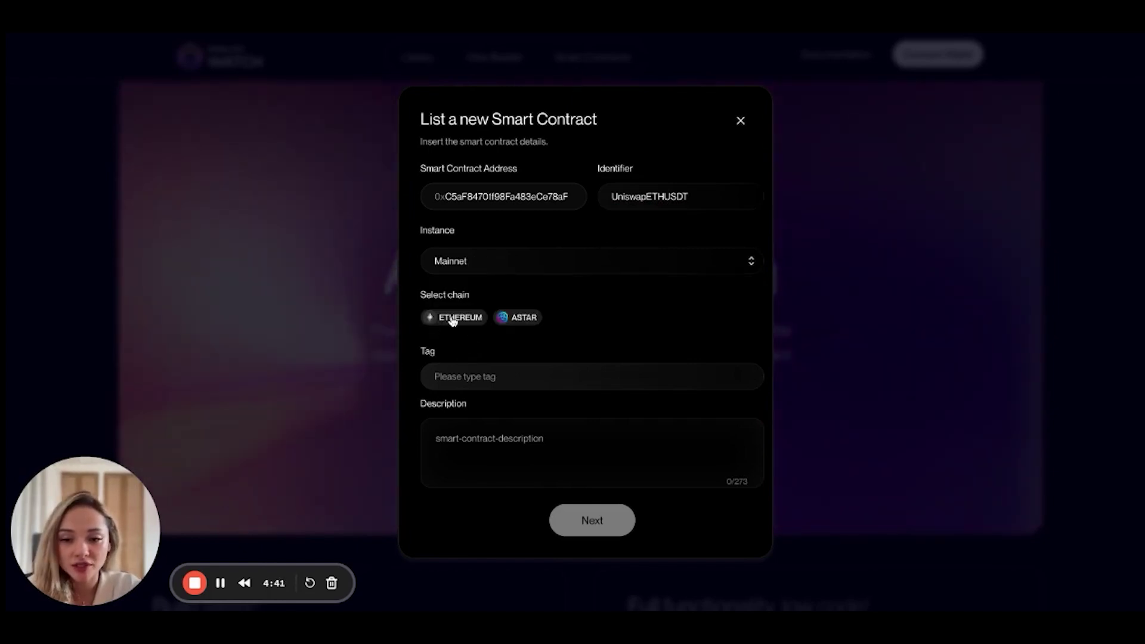
{"action": "left_click", "coordinate": [452, 321]}
Add ETHEREUM and DEX tags and the description 'Uniswap token pairing contract for ETH/USDT'.
{"action": "left_click", "coordinate": [472, 376]}
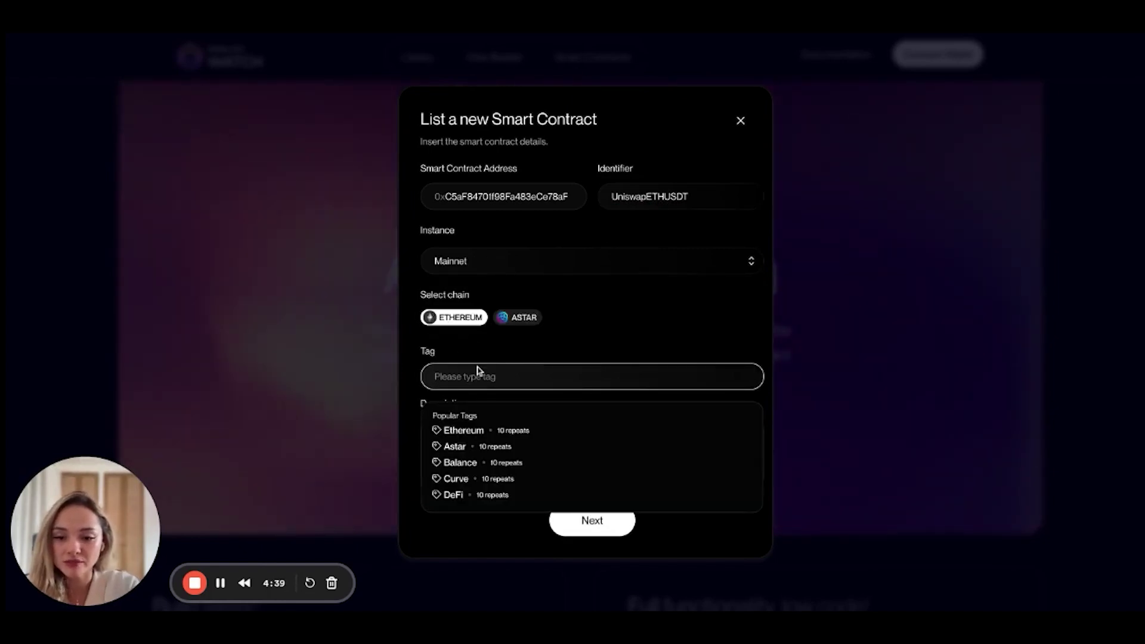
{"action": "left_click", "coordinate": [511, 431]}
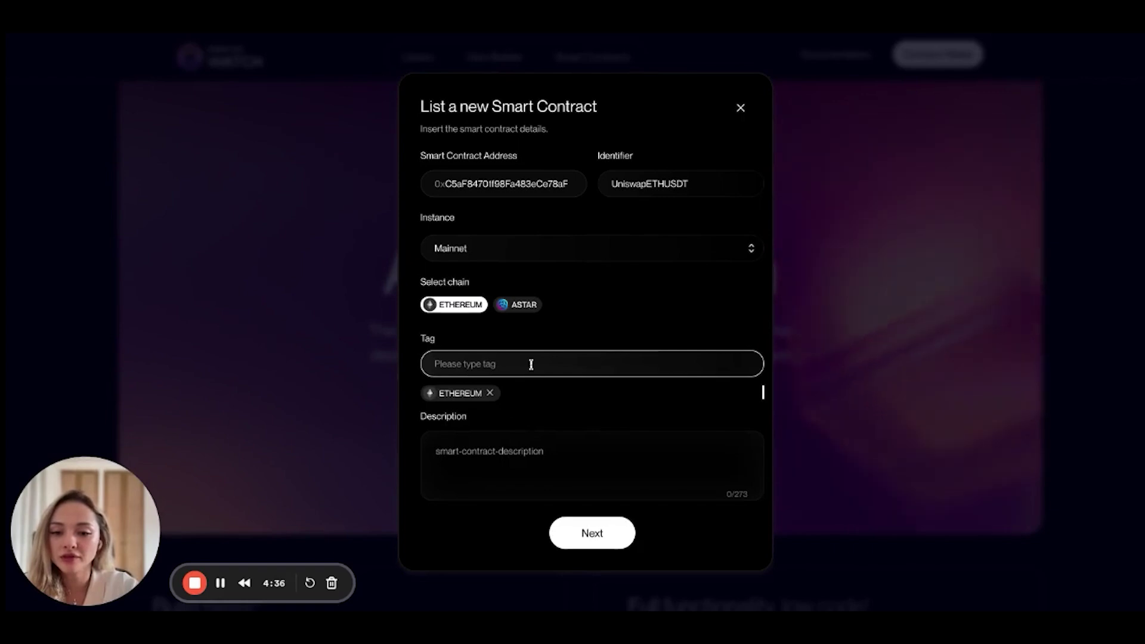
{"action": "type", "text": "DEX"}
{"action": "key", "text": "Return"}
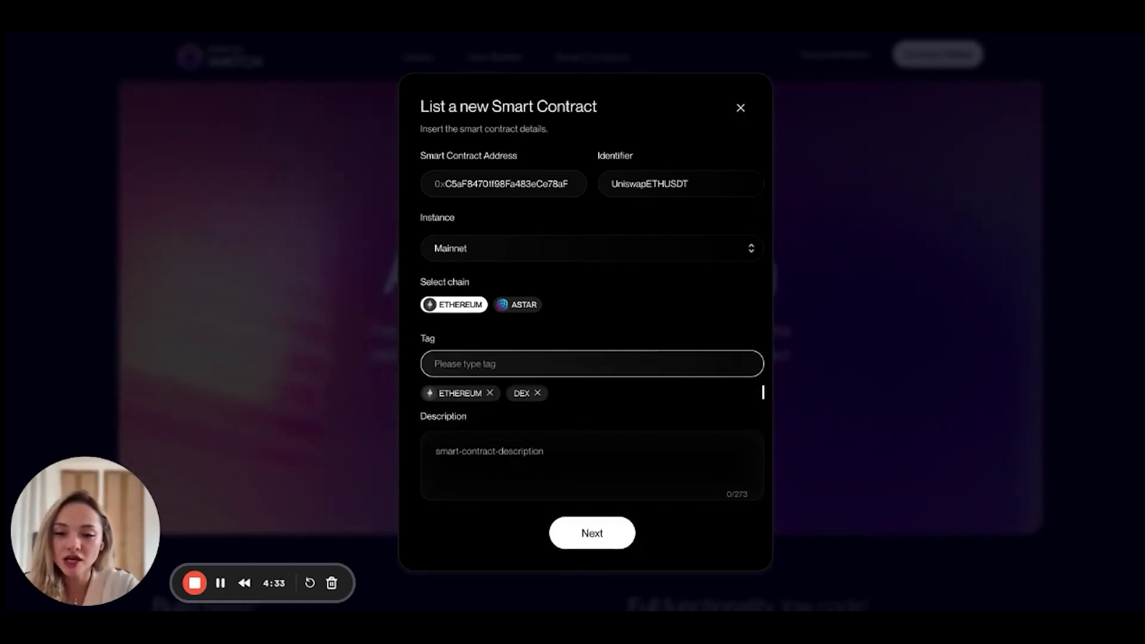
{"action": "left_click", "coordinate": [656, 438]}
{"action": "type", "text": "Uniswa"}
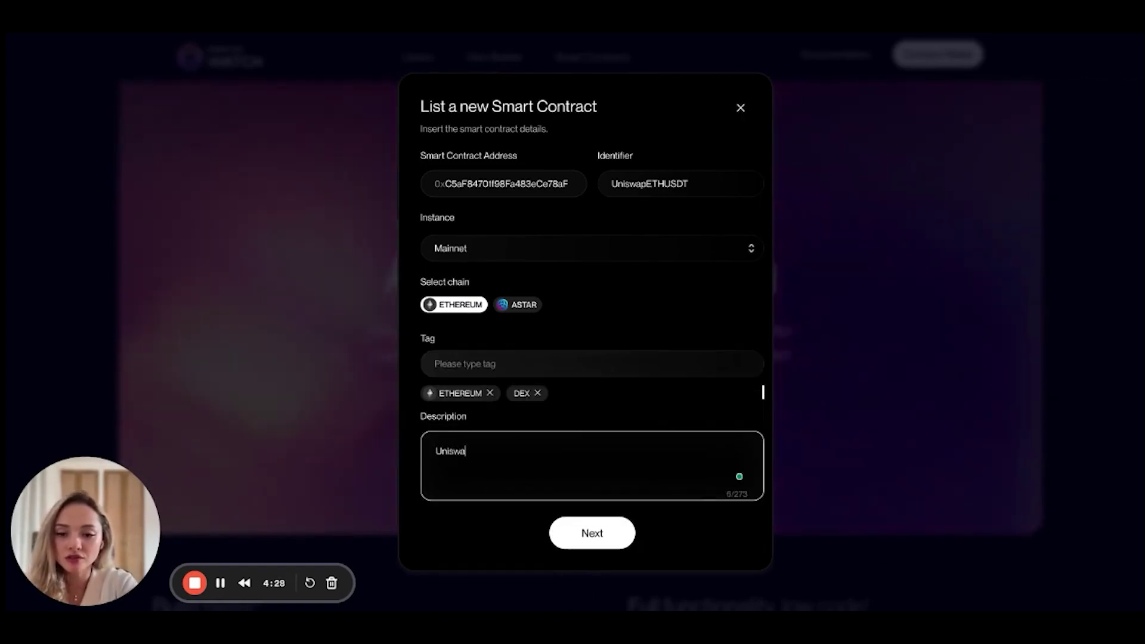
{"action": "type", "text": "p token pairing cont"}
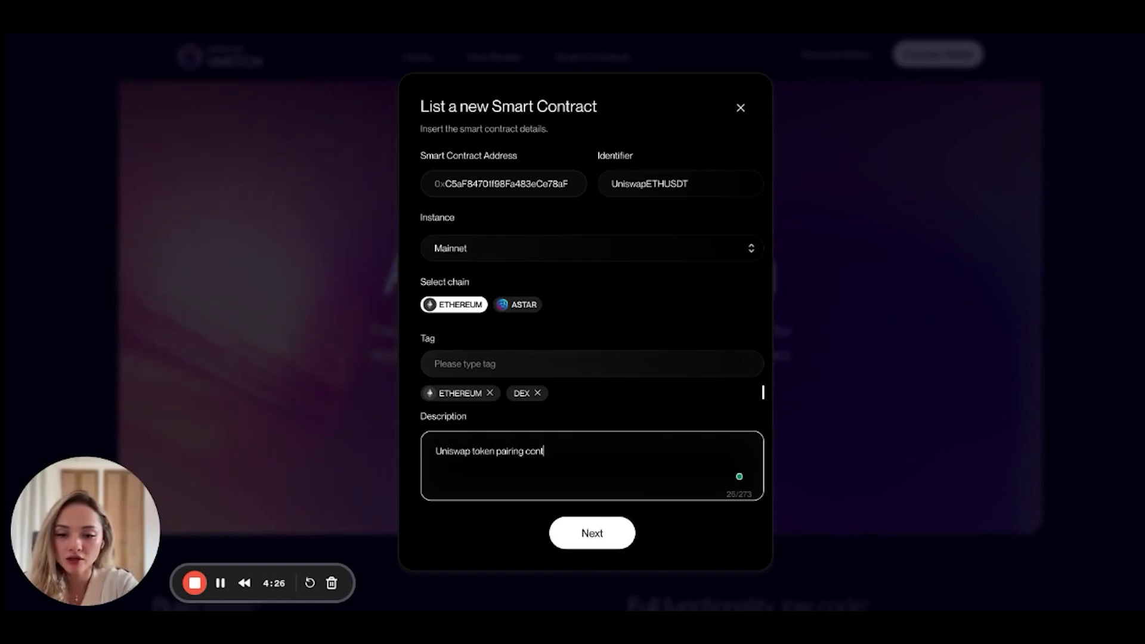
{"action": "type", "text": "ract for ETH/USDT."}
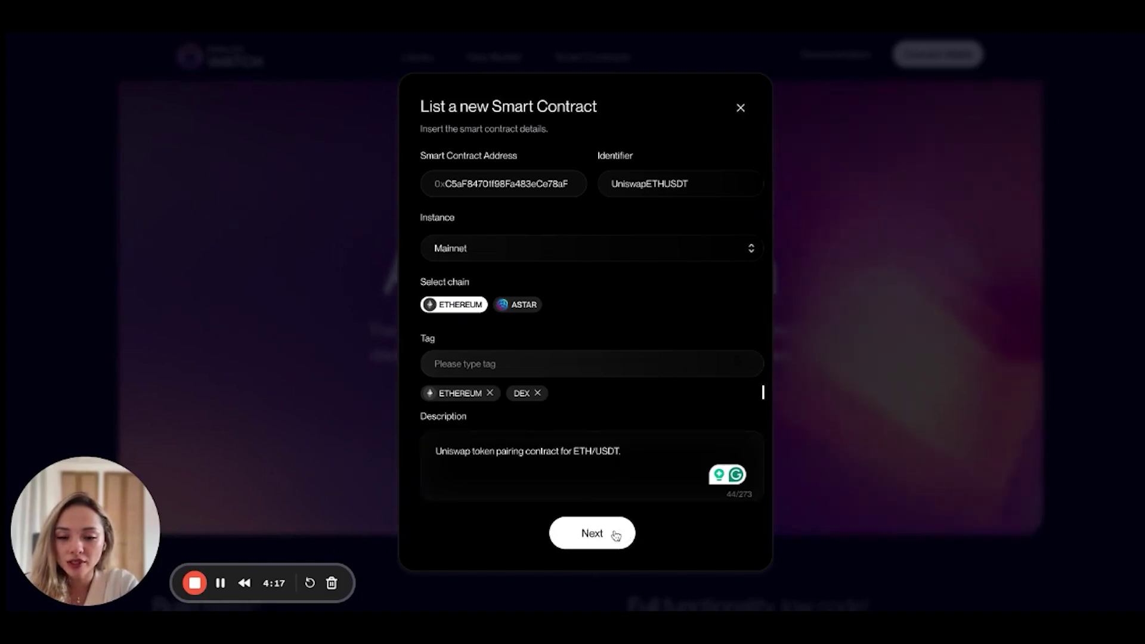
Connect a Polkadot wallet account and advance to UniswapETHUSDT's function-selection step.
{"action": "left_click", "coordinate": [616, 534]}
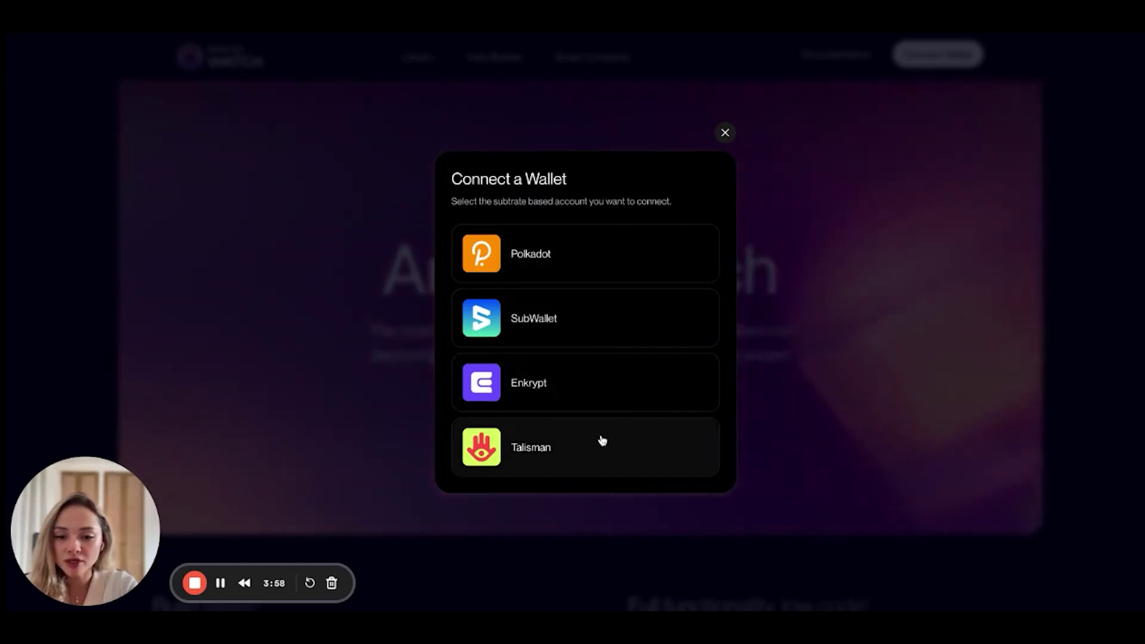
{"action": "left_click", "coordinate": [546, 259]}
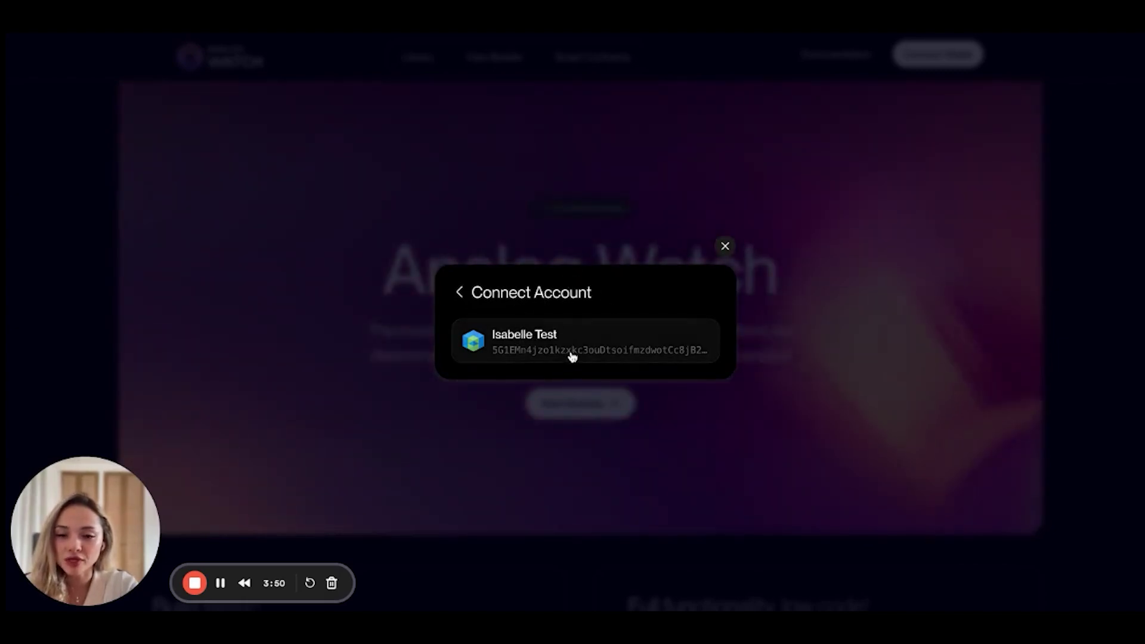
{"action": "left_click", "coordinate": [571, 354]}
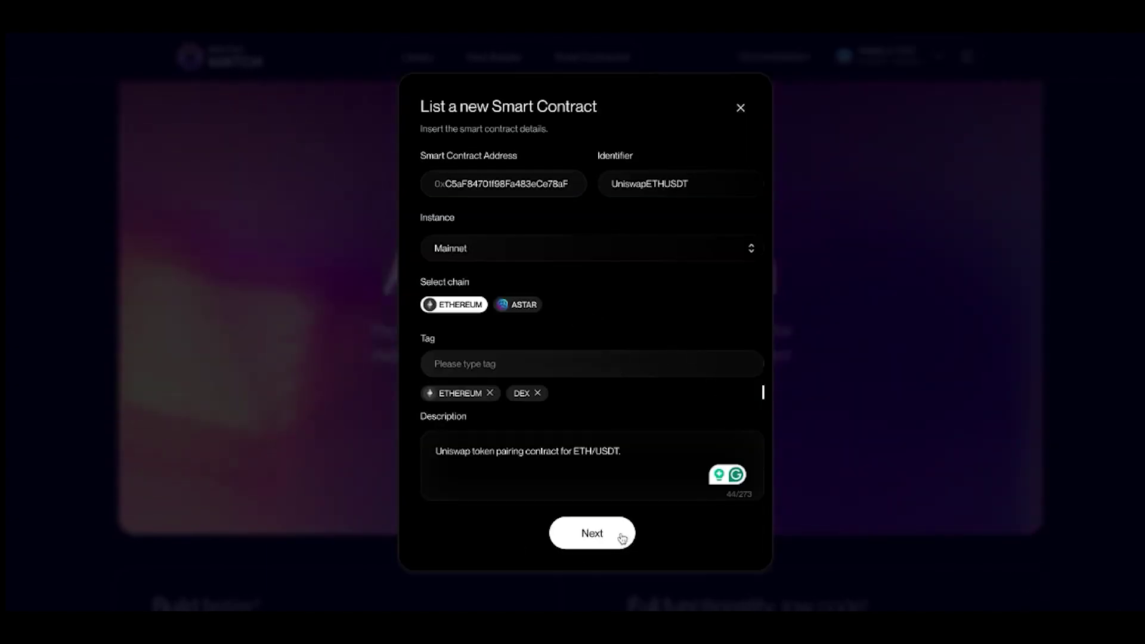
{"action": "left_click", "coordinate": [600, 540]}
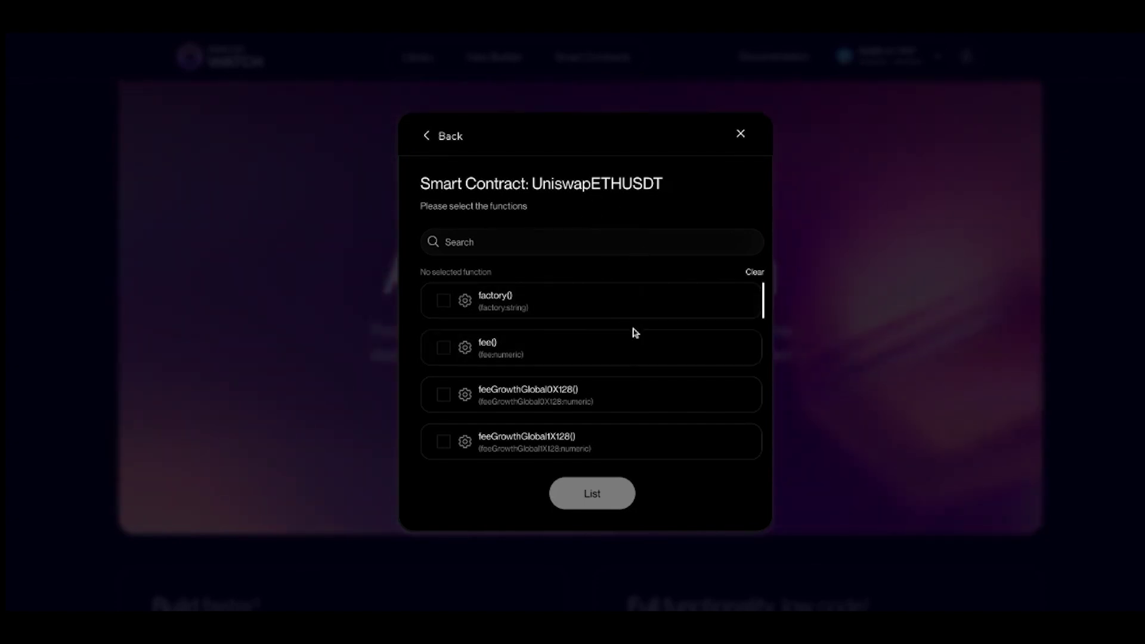
Select the slot0() function and list the UniswapETHUSDT contract.
{"action": "scroll", "coordinate": [634, 325], "scroll_direction": "down", "scroll_amount": 2}
{"action": "scroll", "coordinate": [638, 321], "scroll_direction": "down", "scroll_amount": 10}
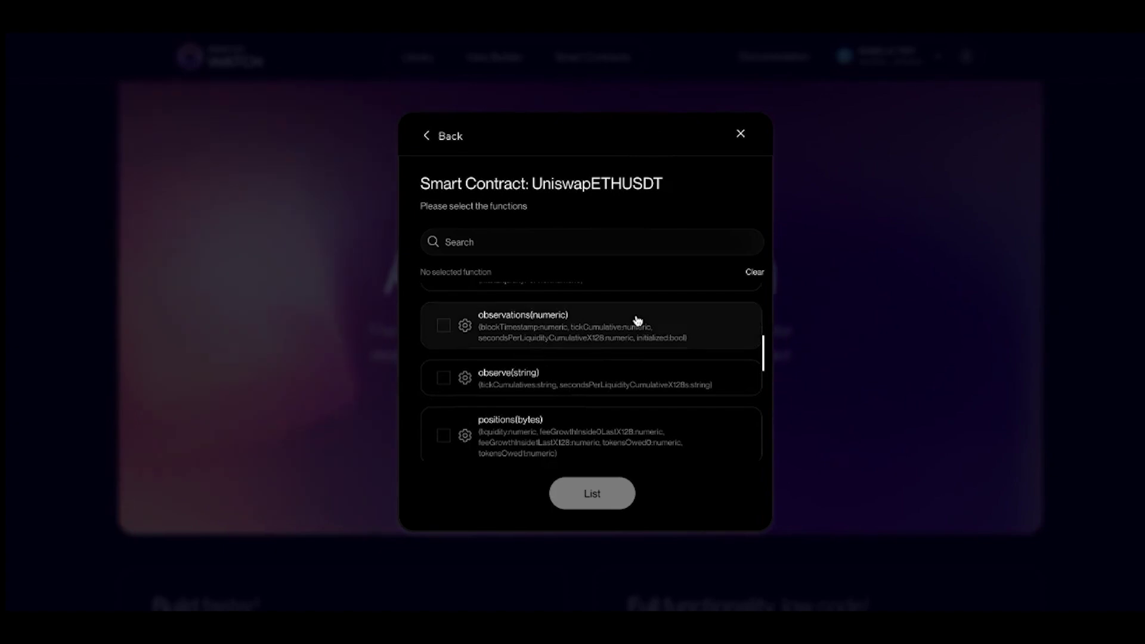
{"action": "scroll", "coordinate": [638, 321], "scroll_direction": "down", "scroll_amount": 3}
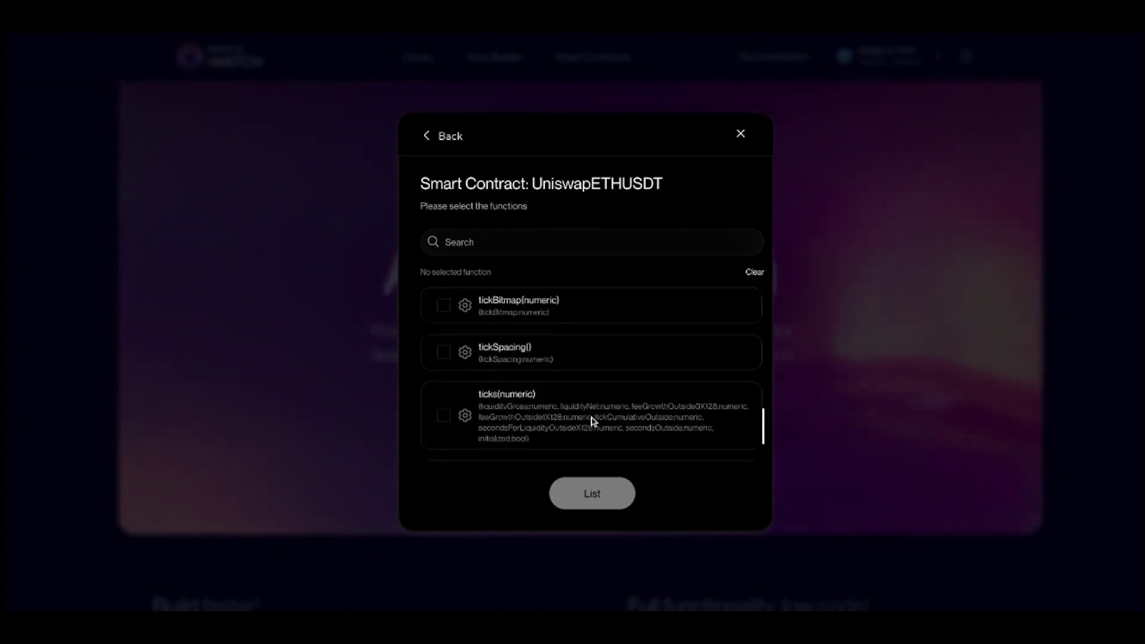
{"action": "scroll", "coordinate": [591, 412], "scroll_direction": "up", "scroll_amount": 15}
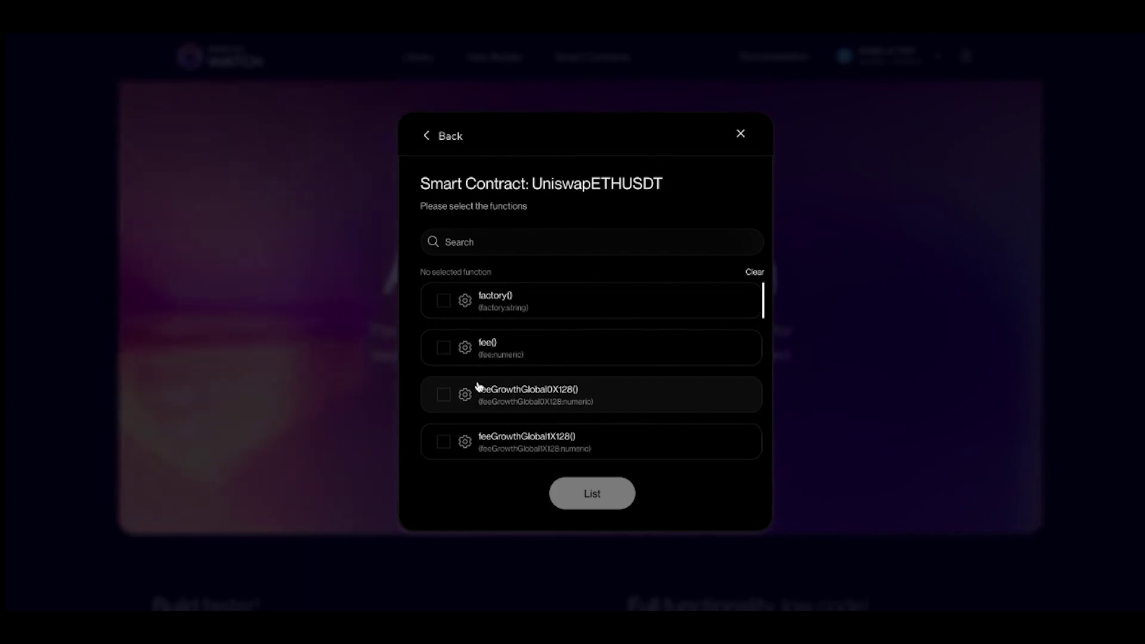
{"action": "scroll", "coordinate": [495, 352], "scroll_direction": "down", "scroll_amount": 5}
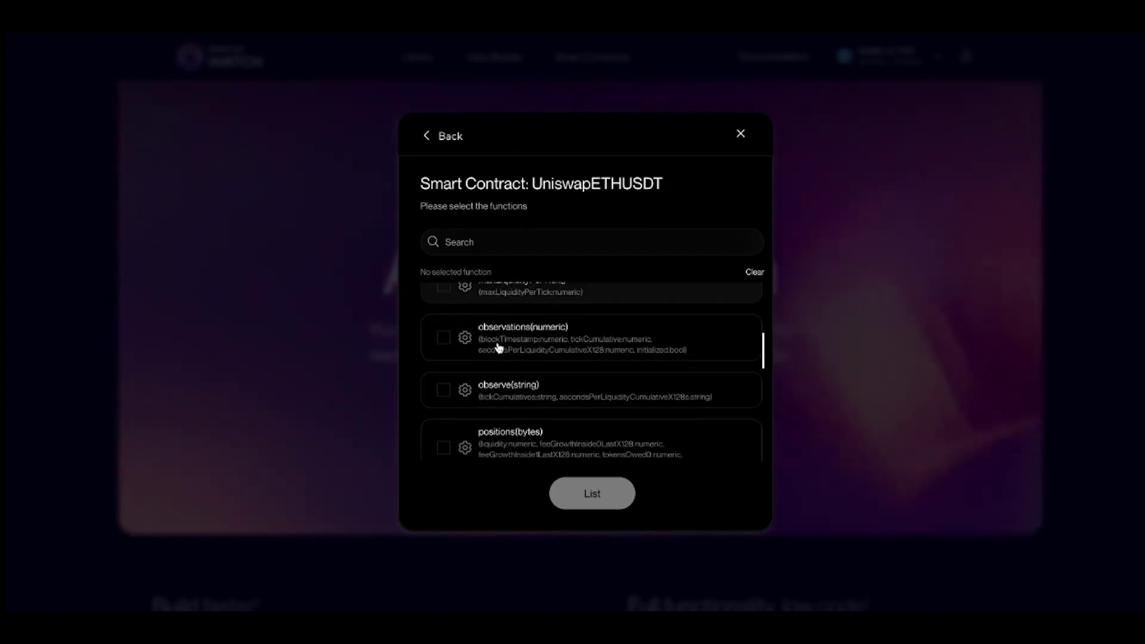
{"action": "scroll", "coordinate": [570, 345], "scroll_direction": "down", "scroll_amount": 1}
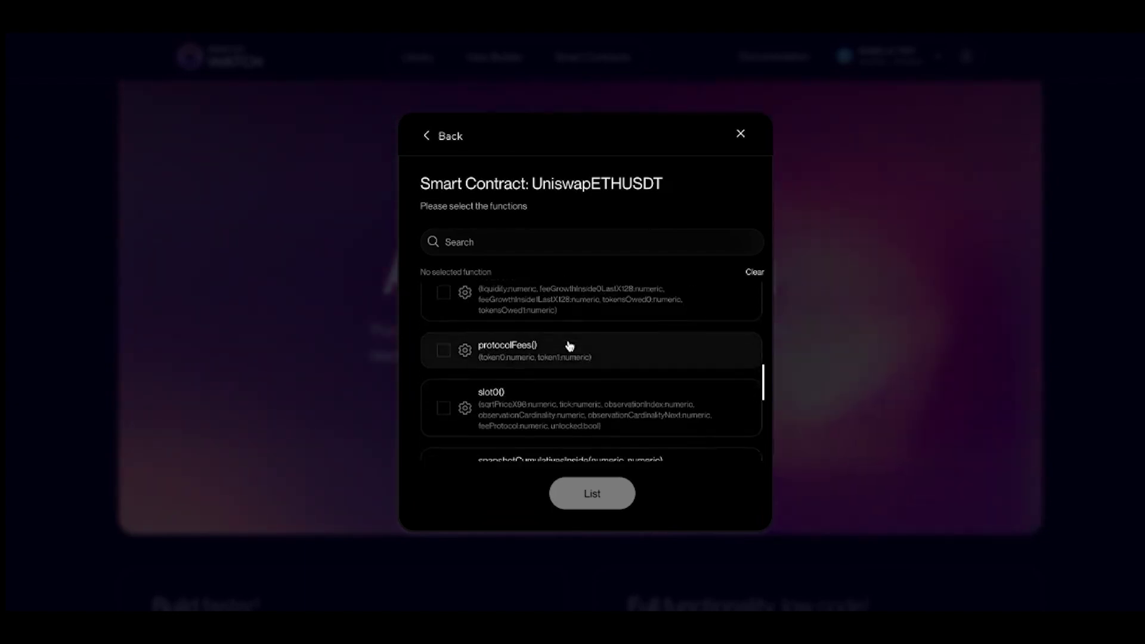
{"action": "left_click", "coordinate": [443, 390]}
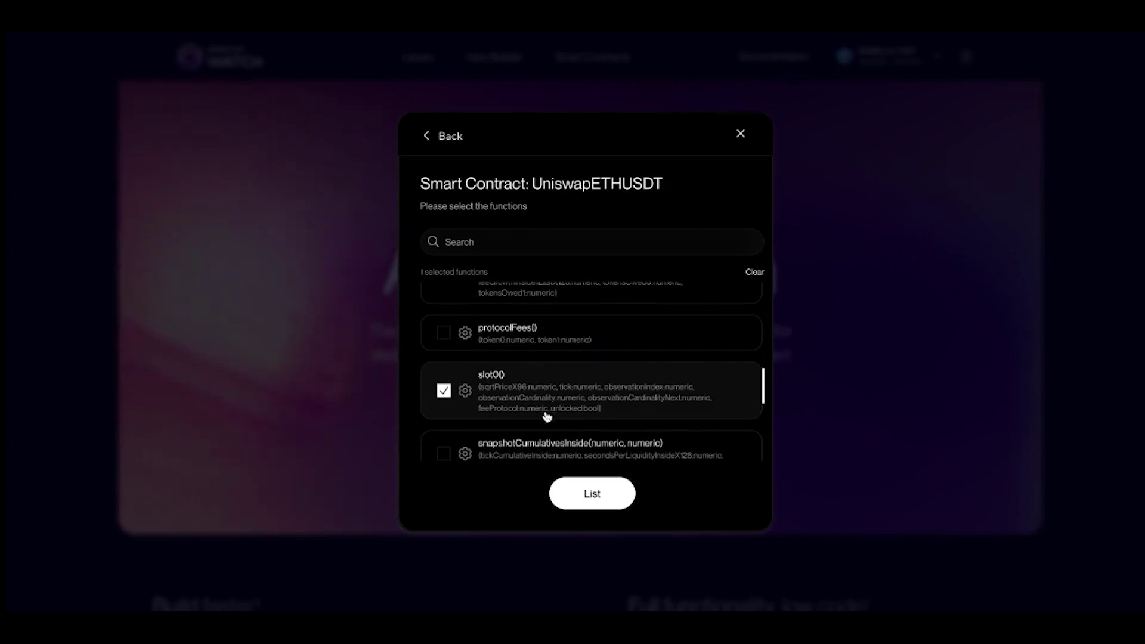
{"action": "scroll", "coordinate": [527, 396], "scroll_direction": "down", "scroll_amount": 3}
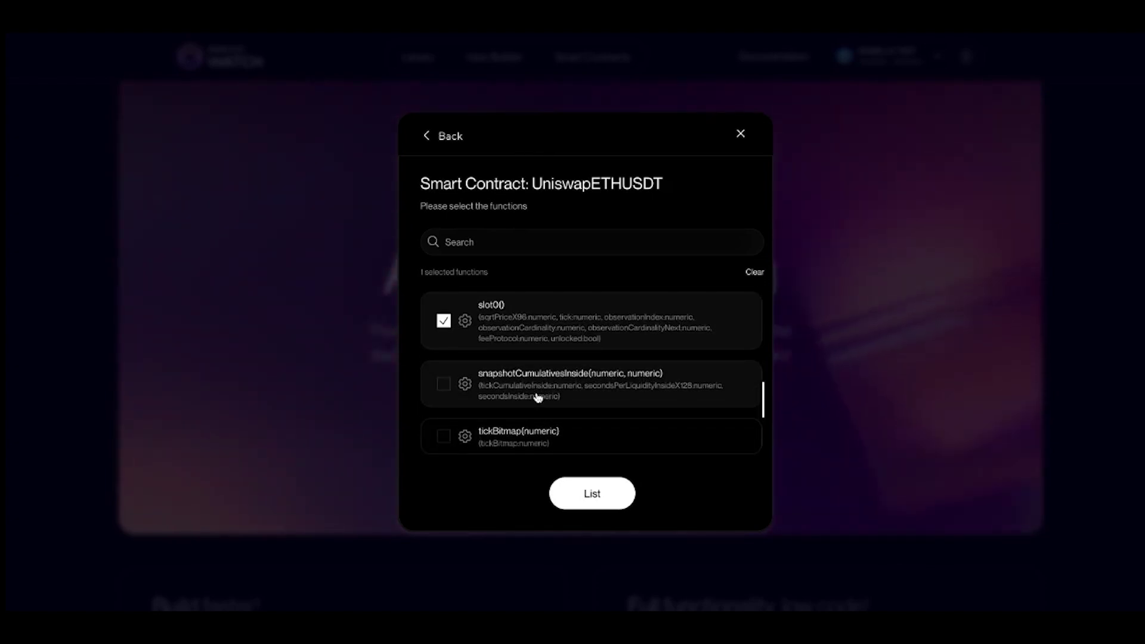
{"action": "scroll", "coordinate": [602, 375], "scroll_direction": "up", "scroll_amount": 1}
{"action": "scroll", "coordinate": [602, 376], "scroll_direction": "up", "scroll_amount": 10}
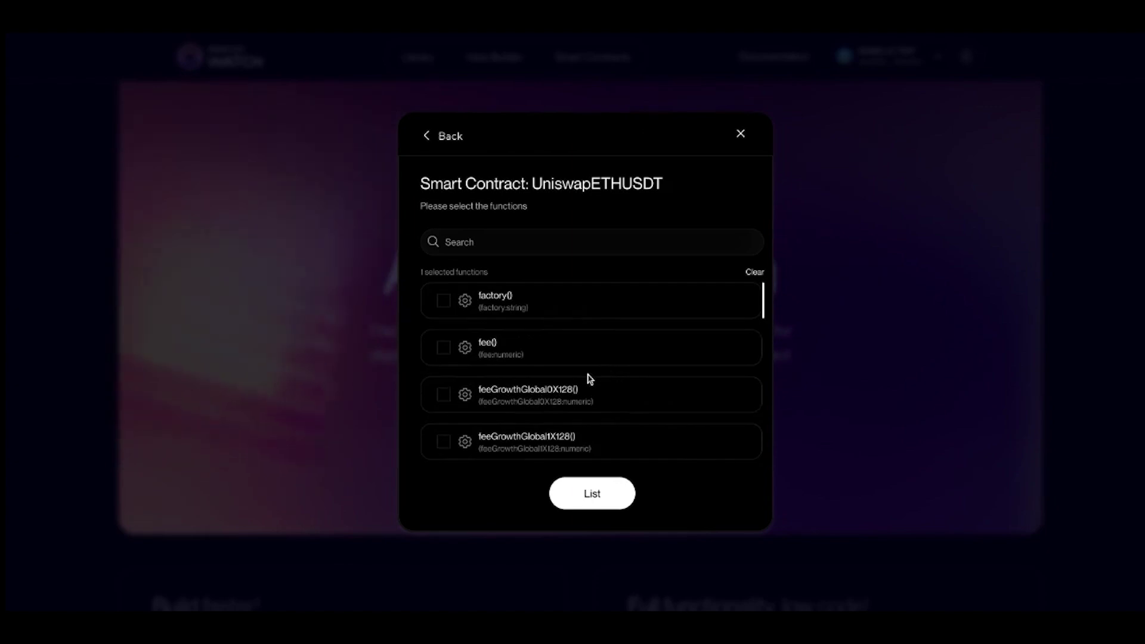
{"action": "scroll", "coordinate": [711, 388], "scroll_direction": "down", "scroll_amount": 10}
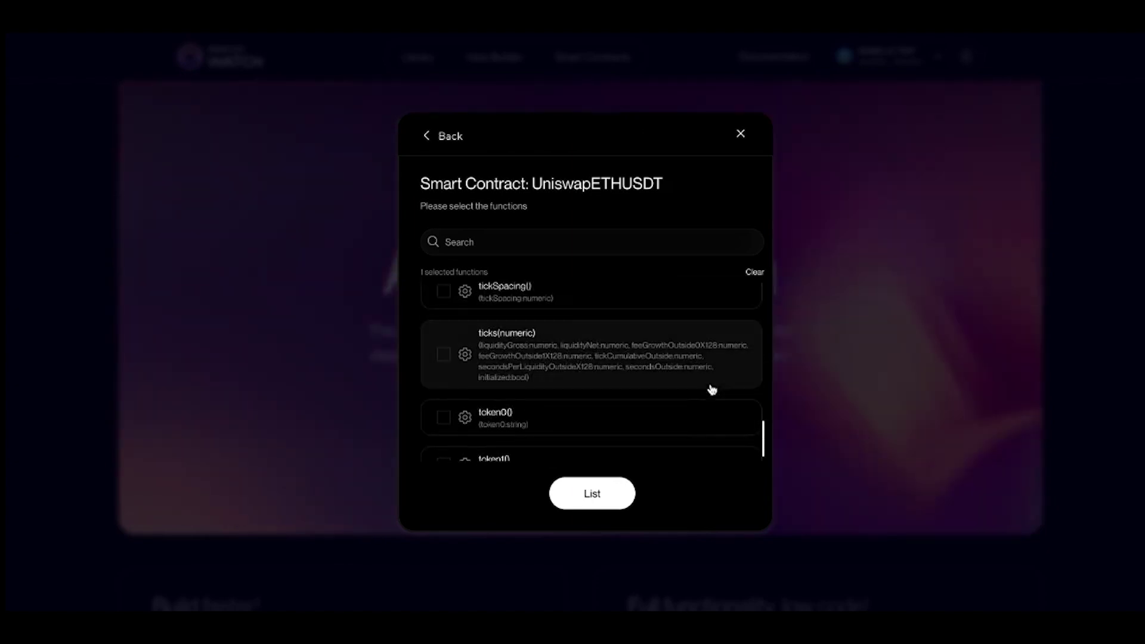
{"action": "left_click", "coordinate": [606, 495]}
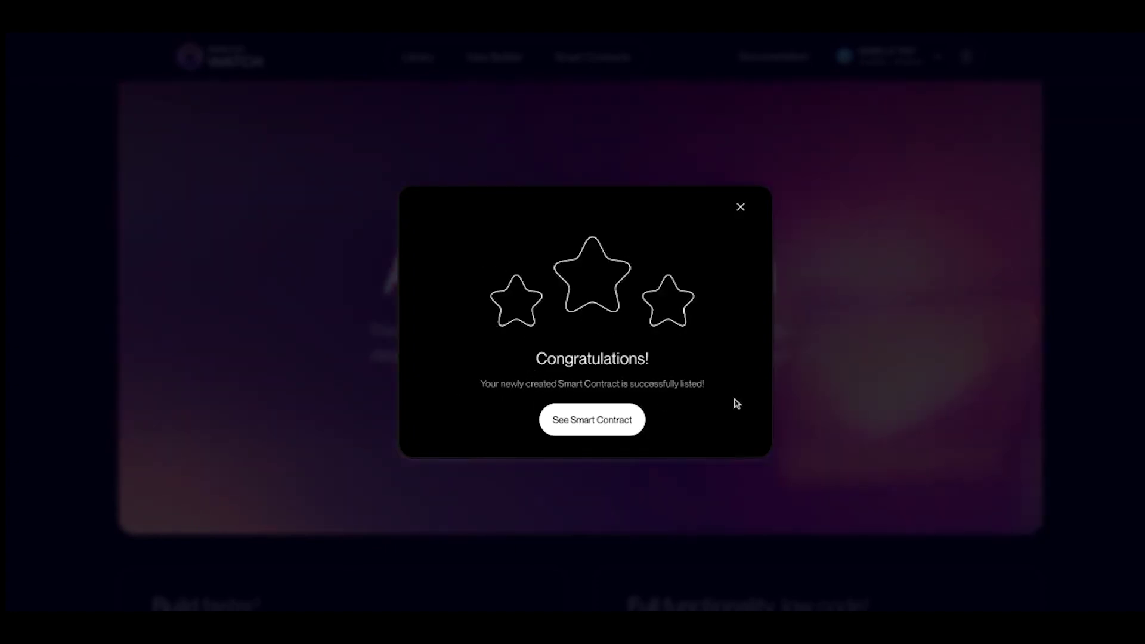
Open the UniswapETHUSDT contract page and review its listed slot0() function.
{"action": "left_click", "coordinate": [617, 429]}
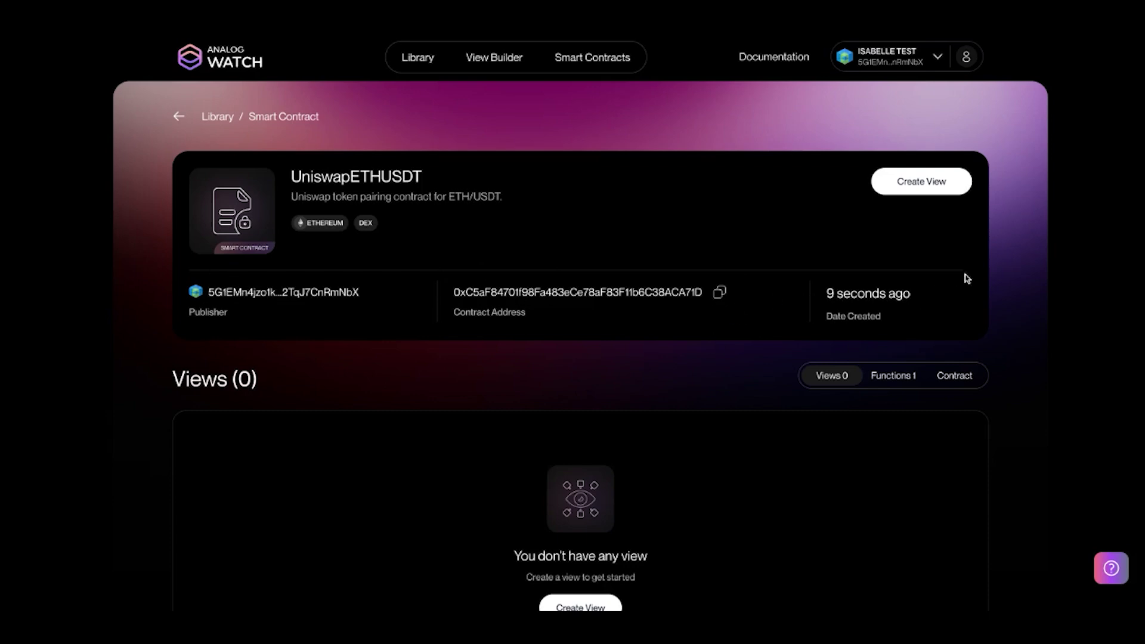
{"action": "double_click", "coordinate": [827, 296]}
{"action": "scroll", "coordinate": [695, 463], "scroll_direction": "down", "scroll_amount": 5}
{"action": "scroll", "coordinate": [696, 463], "scroll_direction": "up", "scroll_amount": 3}
{"action": "scroll", "coordinate": [690, 466], "scroll_direction": "up", "scroll_amount": 2}
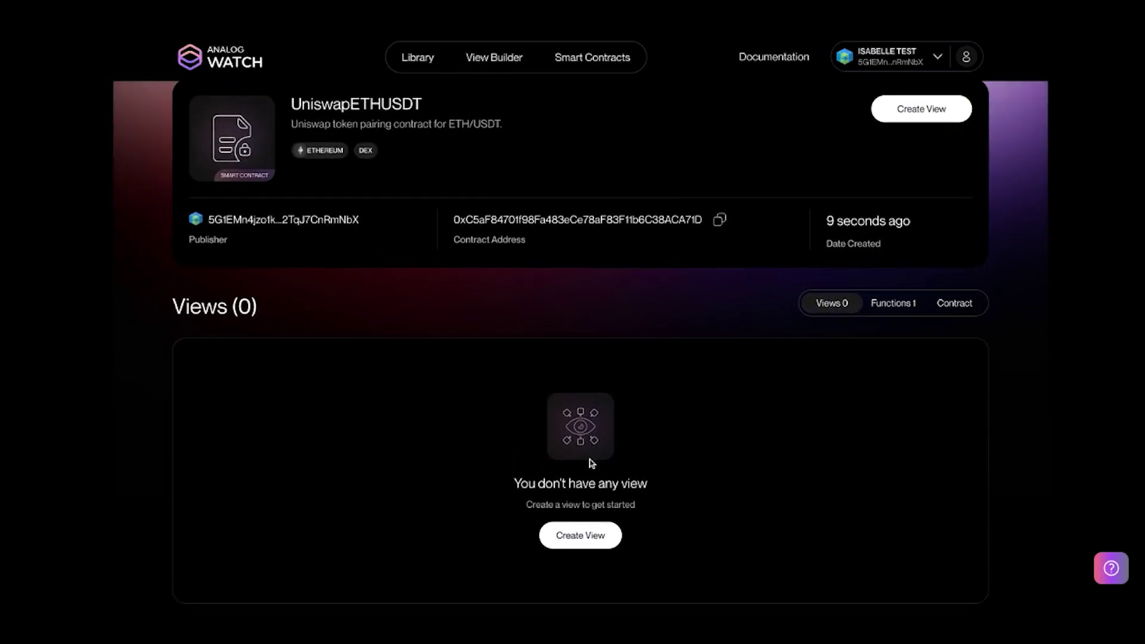
{"action": "left_click", "coordinate": [889, 305]}
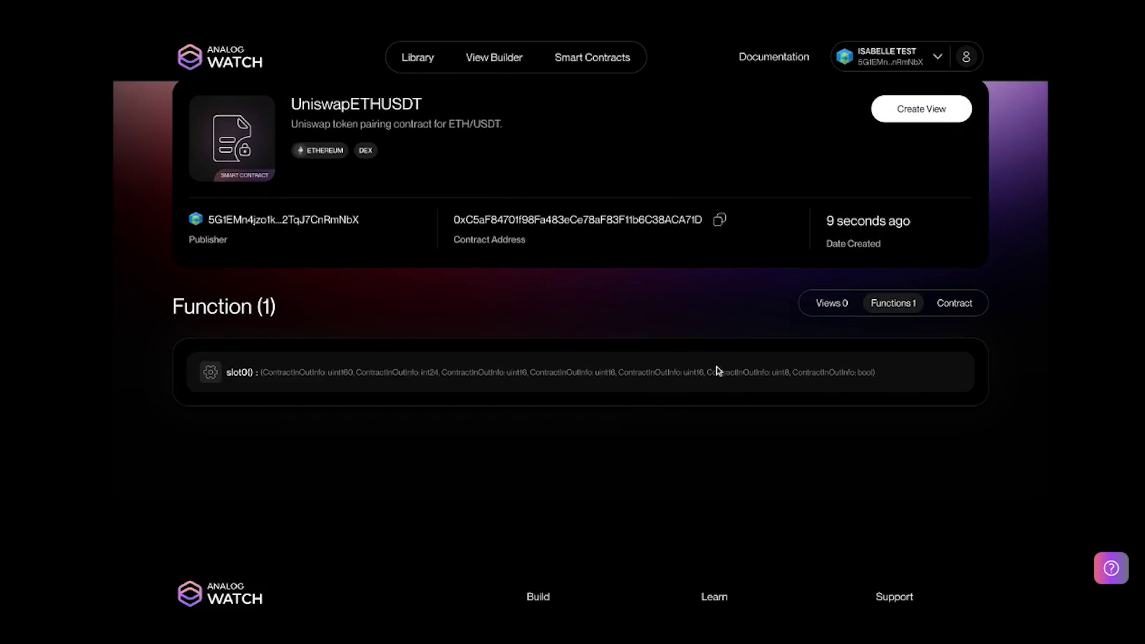
{"action": "scroll", "coordinate": [596, 375], "scroll_direction": "up", "scroll_amount": 1}
{"action": "double_click", "coordinate": [169, 402]}
{"action": "left_click", "coordinate": [169, 403]}
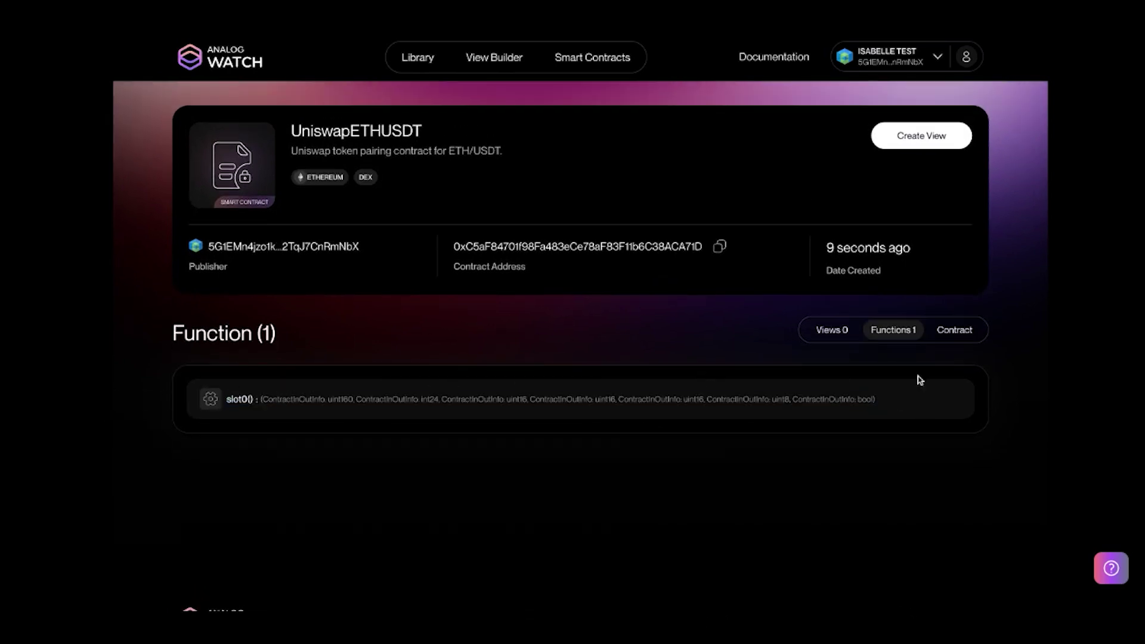
Copy the contract ABI, return to Views, and start a new contract listing.
{"action": "left_click", "coordinate": [962, 337]}
{"action": "scroll", "coordinate": [1048, 399], "scroll_direction": "down", "scroll_amount": 5}
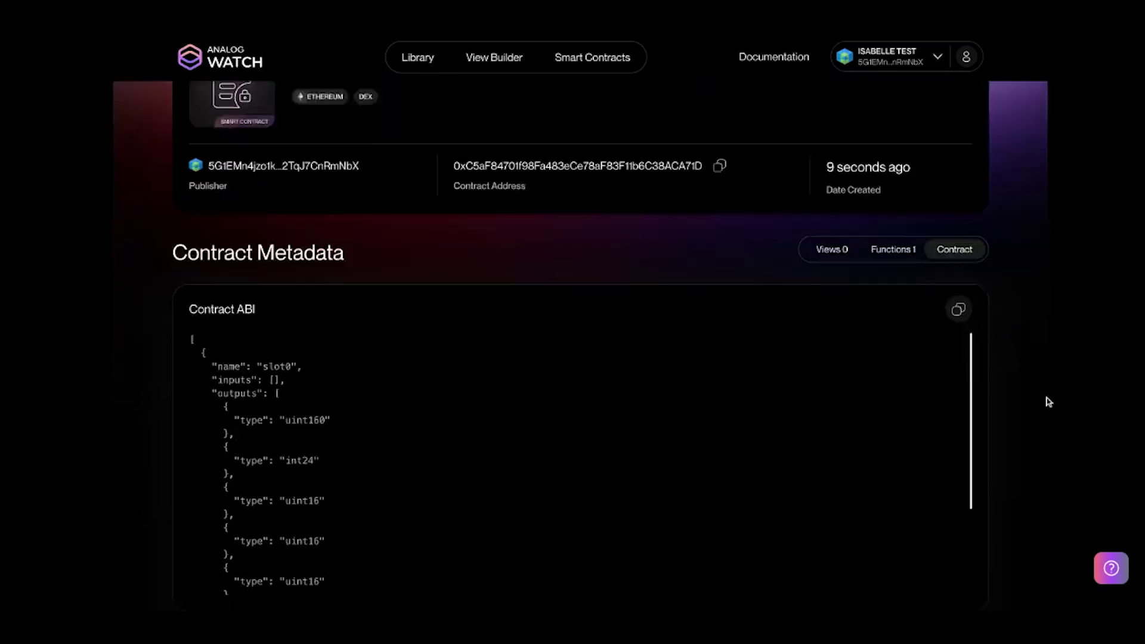
{"action": "scroll", "coordinate": [1048, 400], "scroll_direction": "up", "scroll_amount": 3}
{"action": "scroll", "coordinate": [596, 394], "scroll_direction": "down", "scroll_amount": 5}
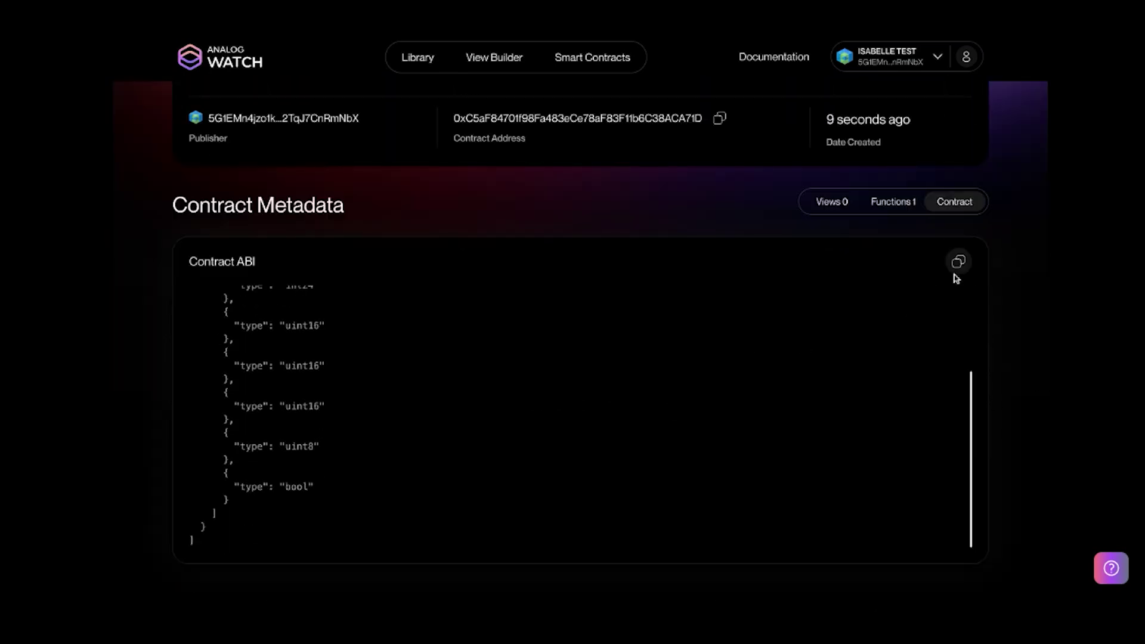
{"action": "left_click", "coordinate": [957, 263]}
{"action": "scroll", "coordinate": [1011, 283], "scroll_direction": "up", "scroll_amount": 3}
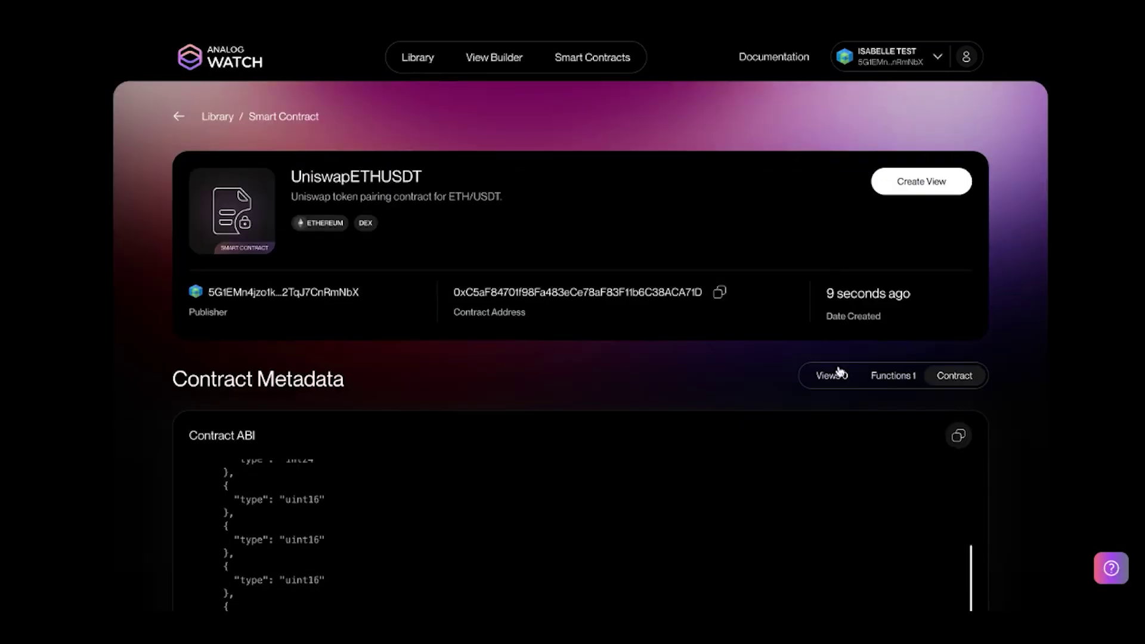
{"action": "left_click", "coordinate": [832, 376]}
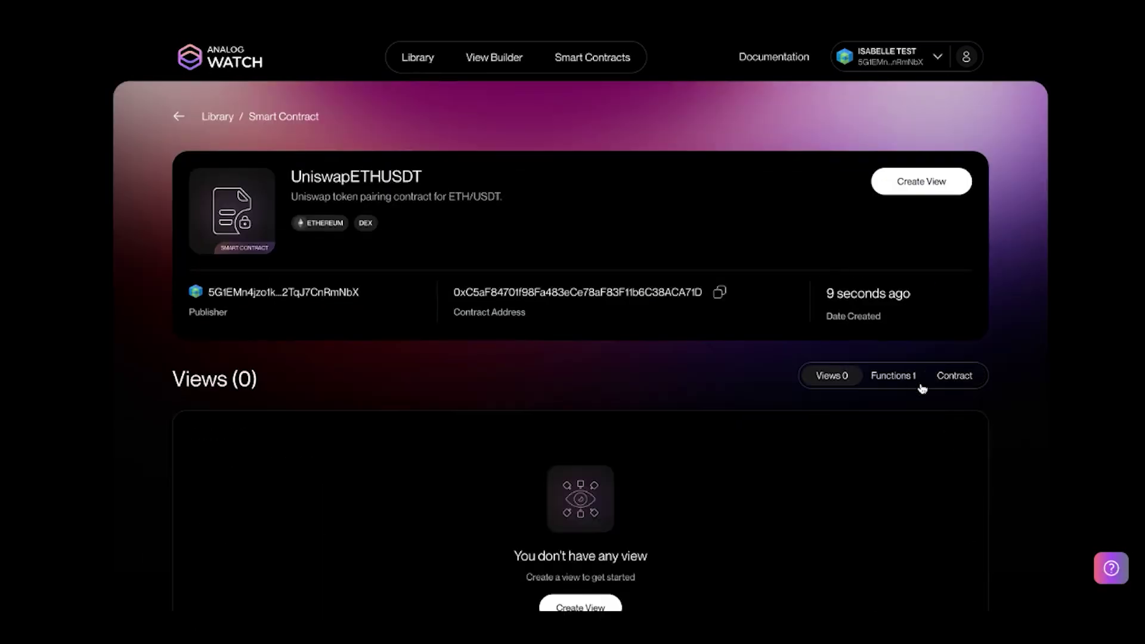
{"action": "left_click", "coordinate": [625, 58]}
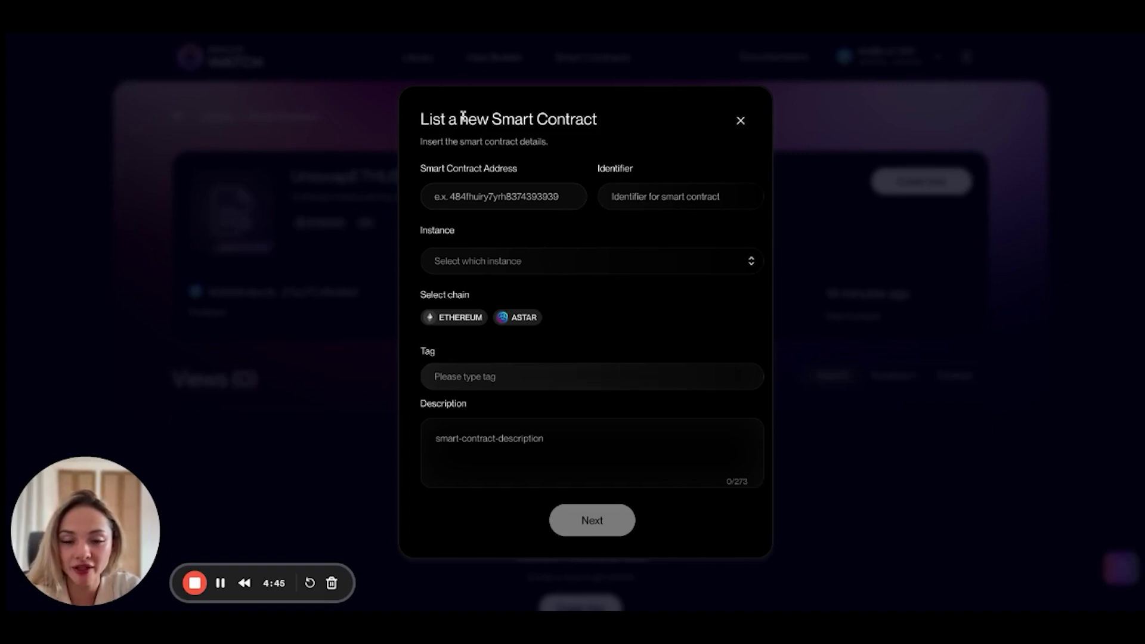
Paste the contract address and set identifier CurveETHUSDT, Mainnet instance and Ethereum chain.
{"action": "left_click", "coordinate": [524, 198]}
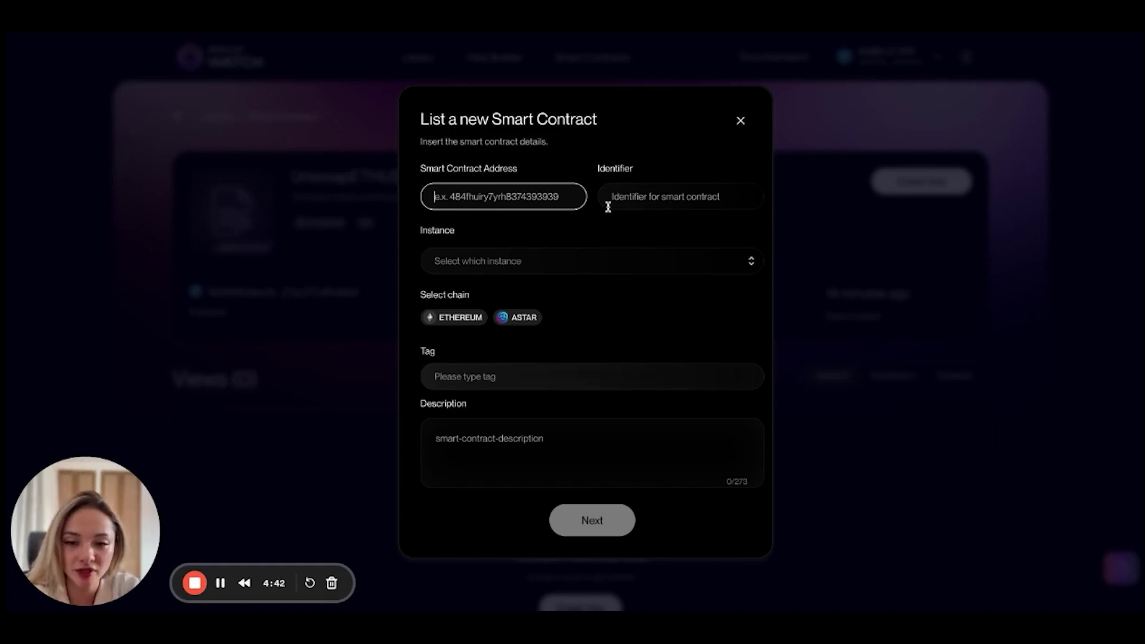
{"action": "key", "text": "ctrl+v"}
{"action": "left_click", "coordinate": [628, 196]}
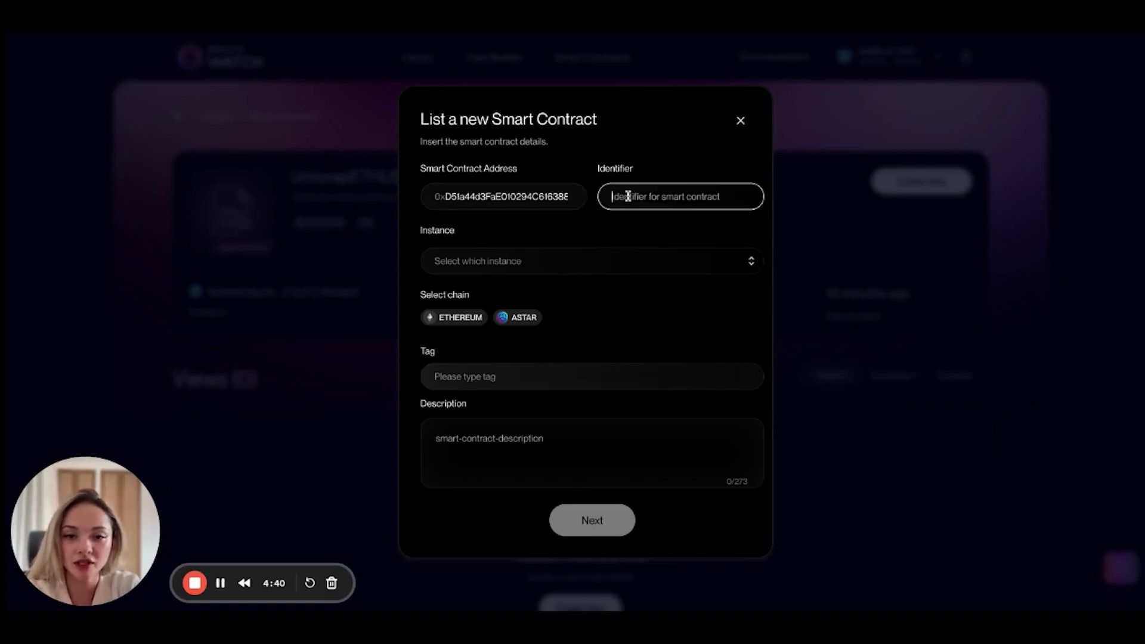
{"action": "type", "text": "CurveETHUSD"}
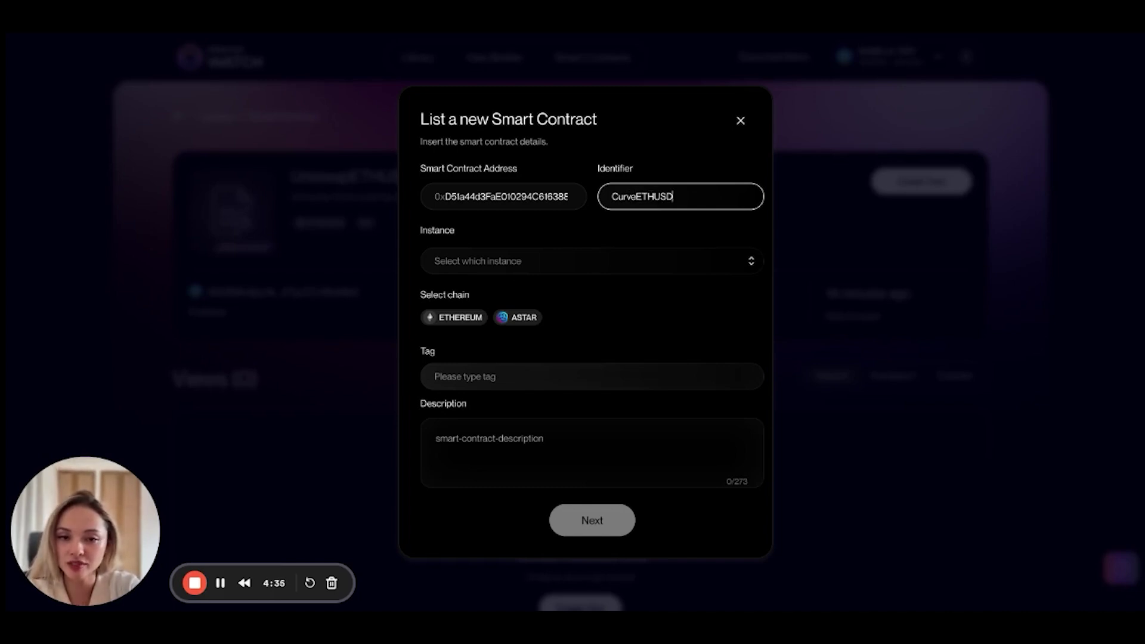
{"action": "type", "text": "T"}
{"action": "left_click", "coordinate": [608, 262]}
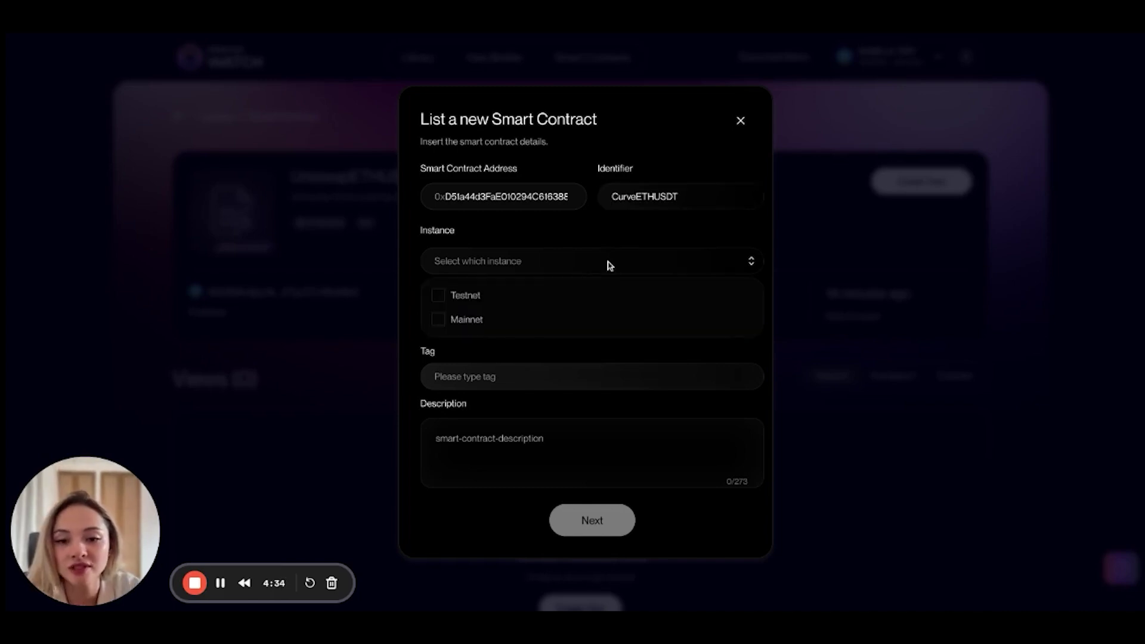
{"action": "left_click", "coordinate": [441, 326]}
{"action": "left_click", "coordinate": [445, 319]}
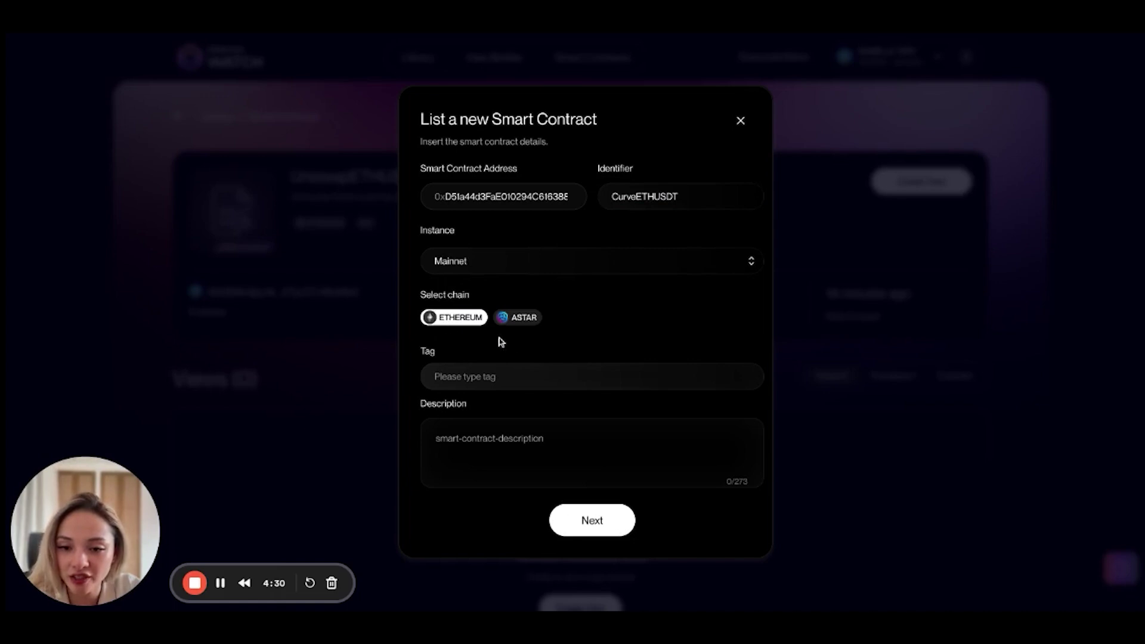
Add ETHEREUM and DEX tags, describe it as 'Curve token pairing contract for ETH/USDT.', and continue.
{"action": "left_click", "coordinate": [515, 376]}
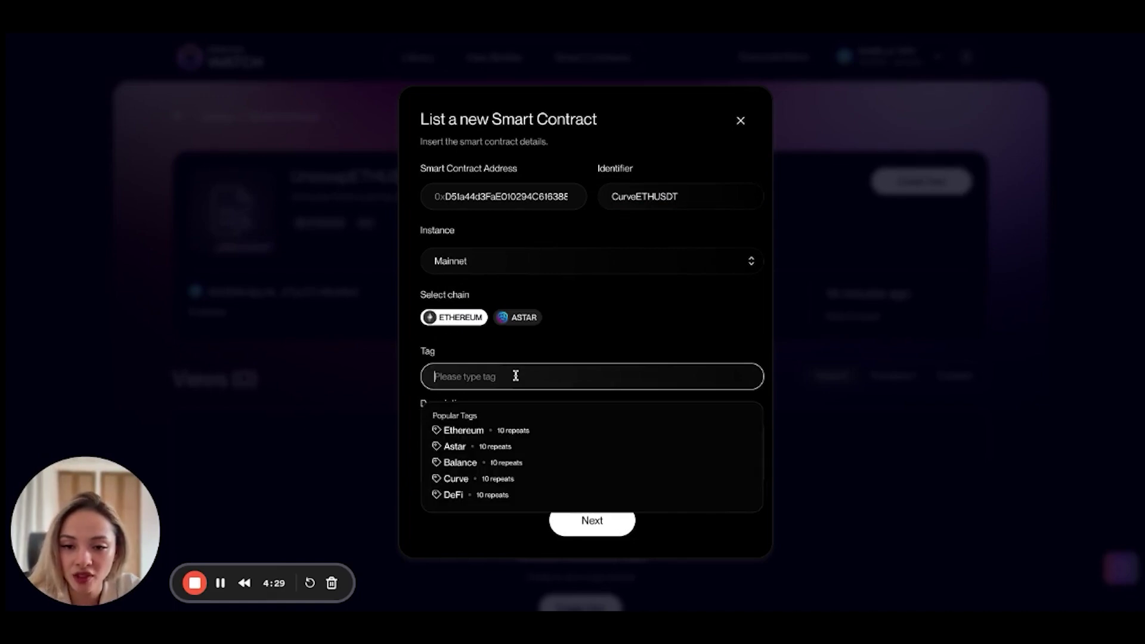
{"action": "left_click", "coordinate": [535, 431]}
{"action": "type", "text": "DEX"}
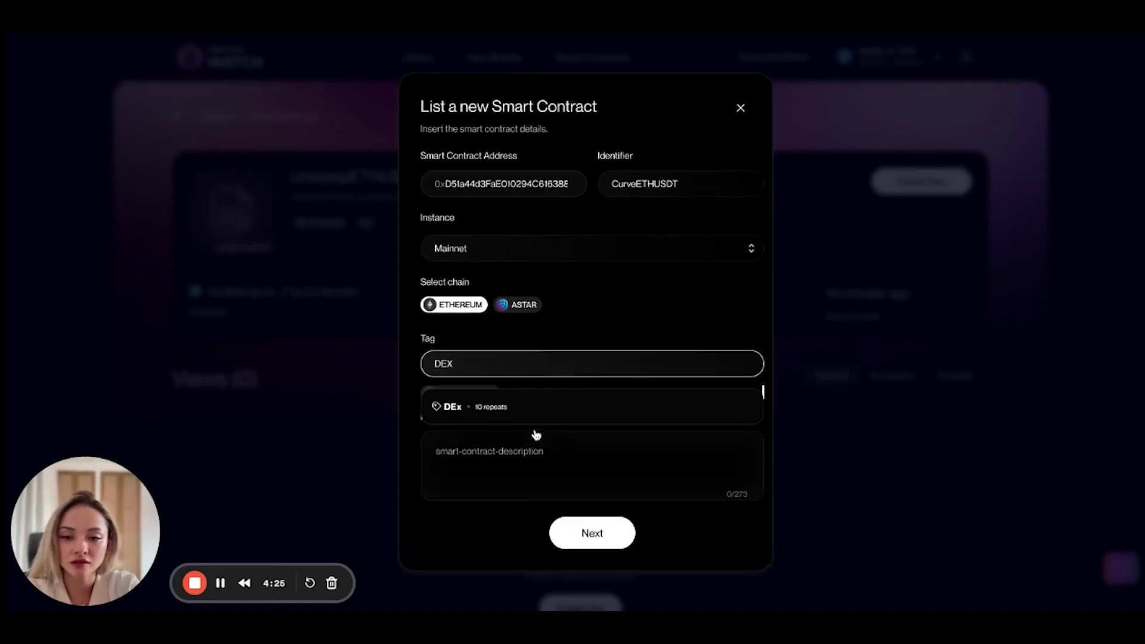
{"action": "key", "text": "Return"}
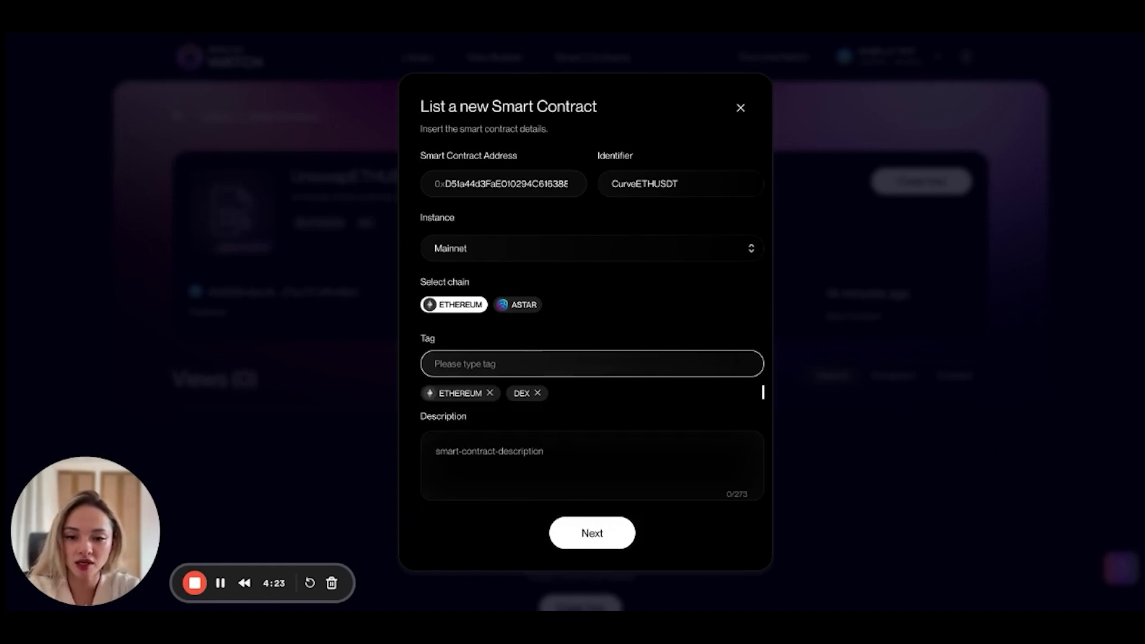
{"action": "left_click", "coordinate": [561, 450]}
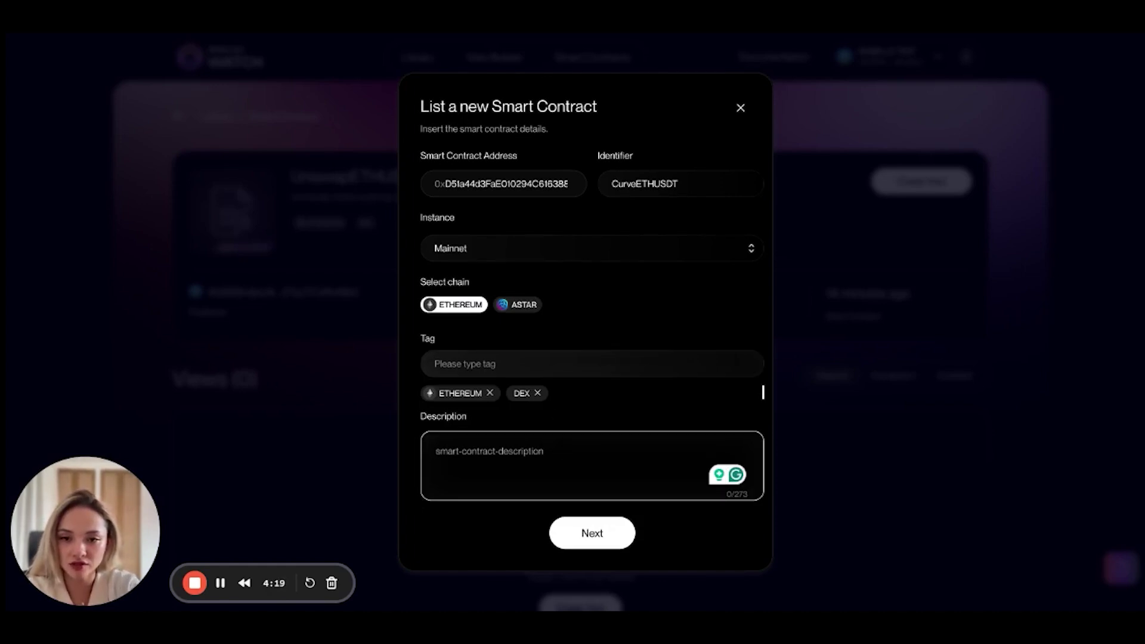
{"action": "type", "text": "Curve "}
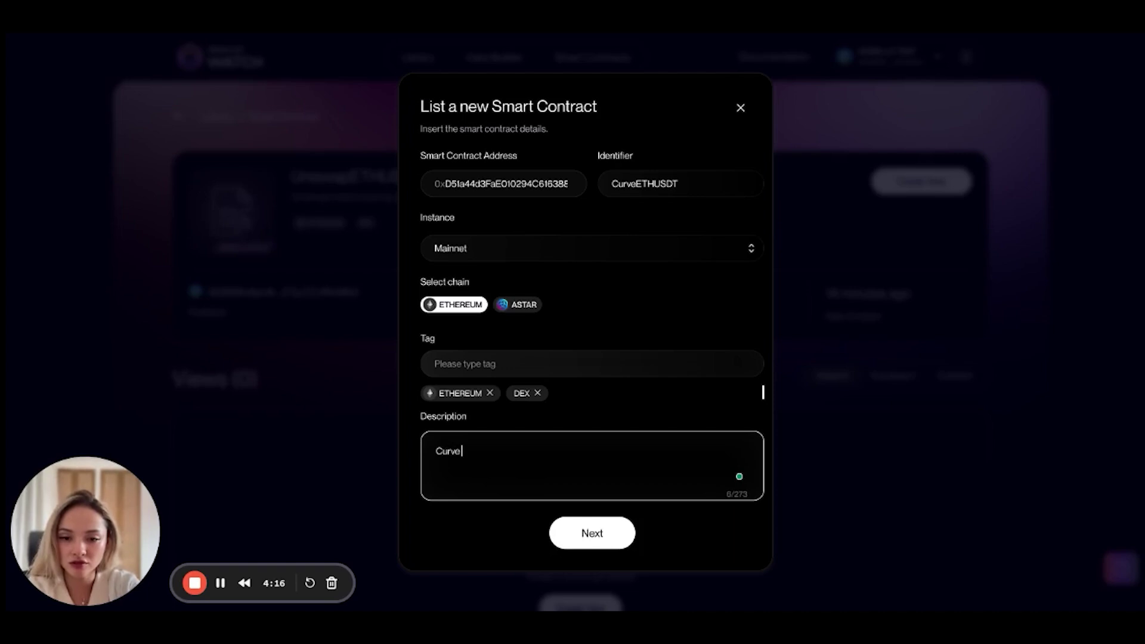
{"action": "type", "text": "token pairing contract for "}
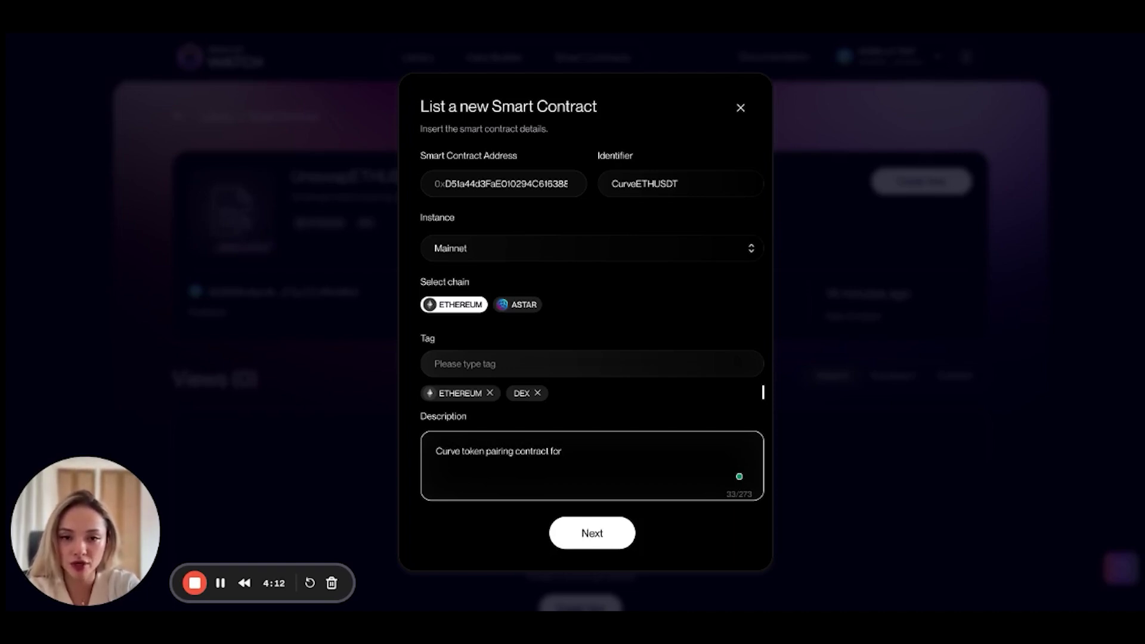
{"action": "type", "text": "ETH/USDT."}
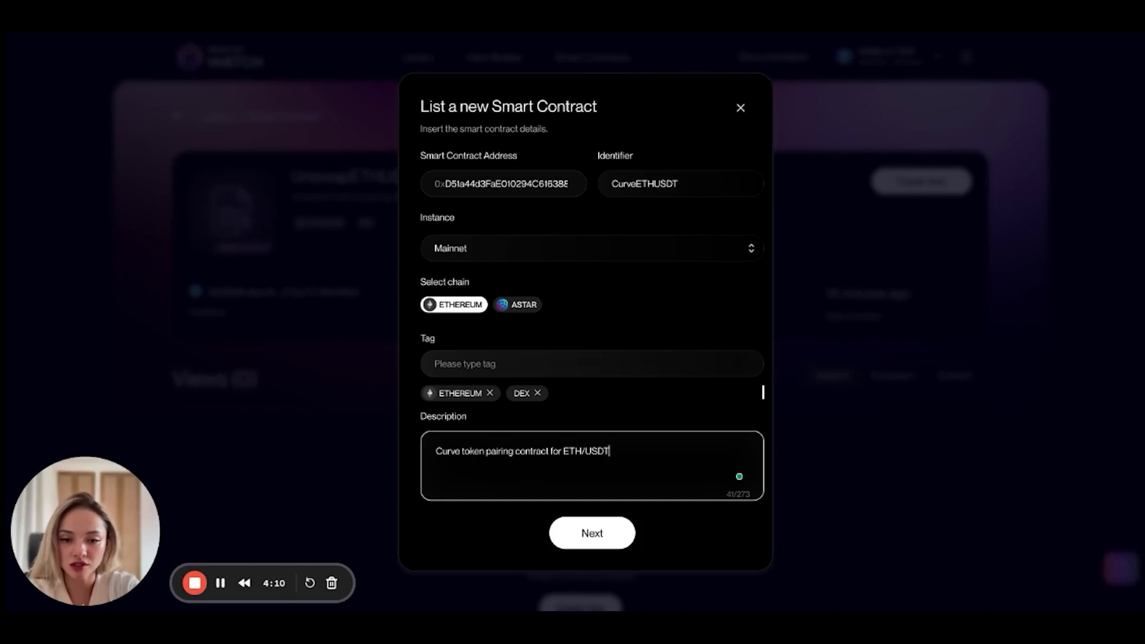
{"action": "left_click", "coordinate": [605, 532]}
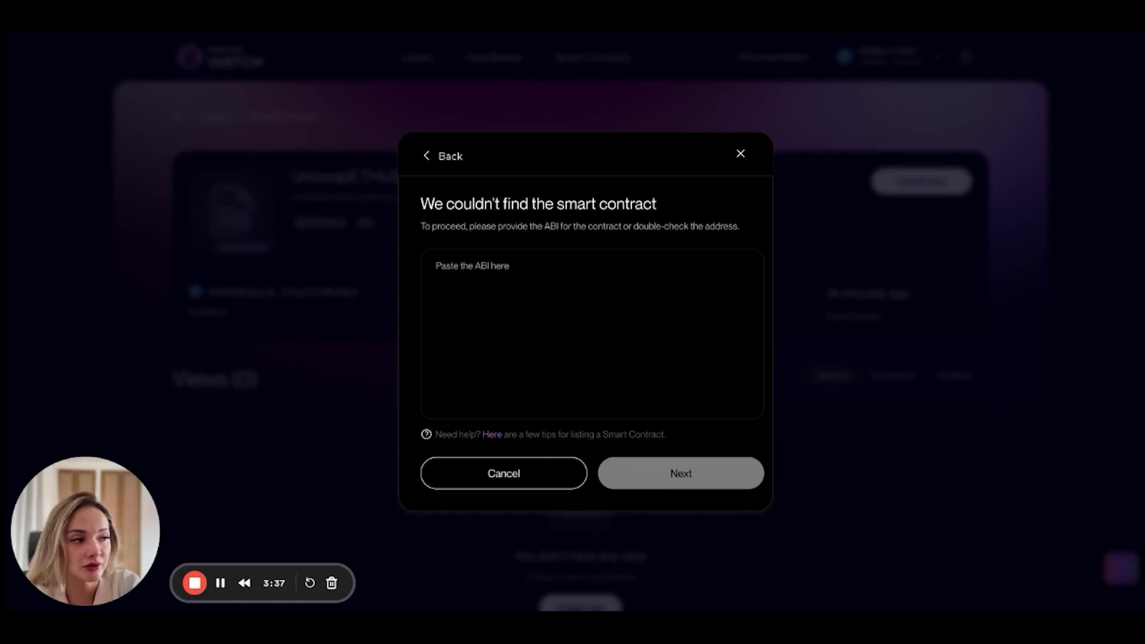
Paste the Curve contract's ABI JSON into the ABI box and submit it.
{"action": "left_click", "coordinate": [437, 266]}
{"action": "key", "text": "ctrl+v"}
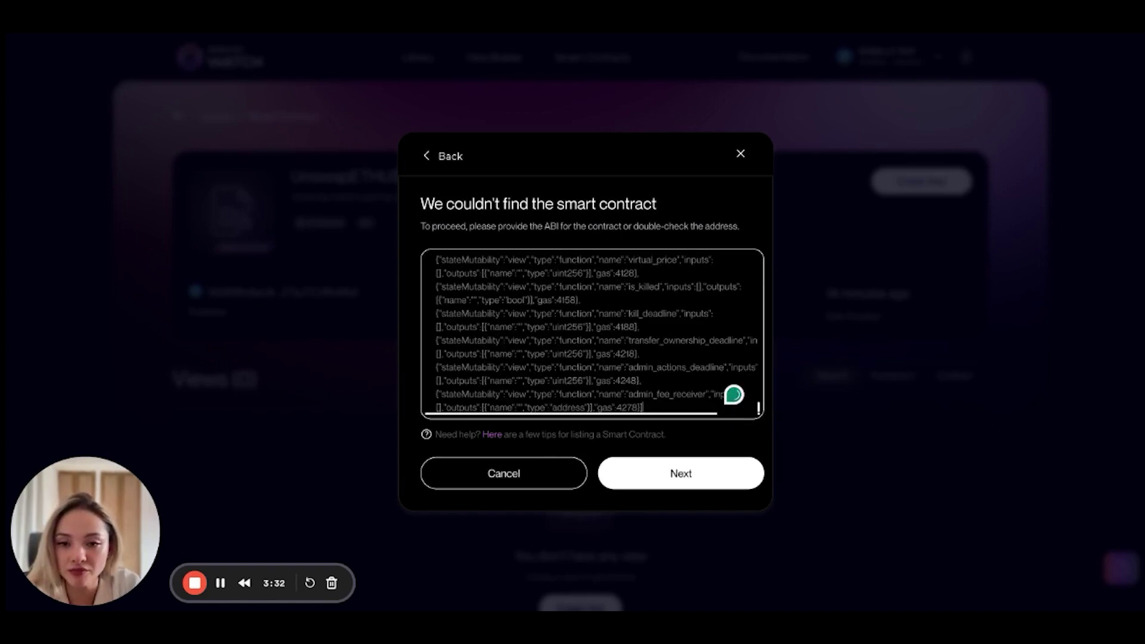
{"action": "left_click", "coordinate": [715, 476]}
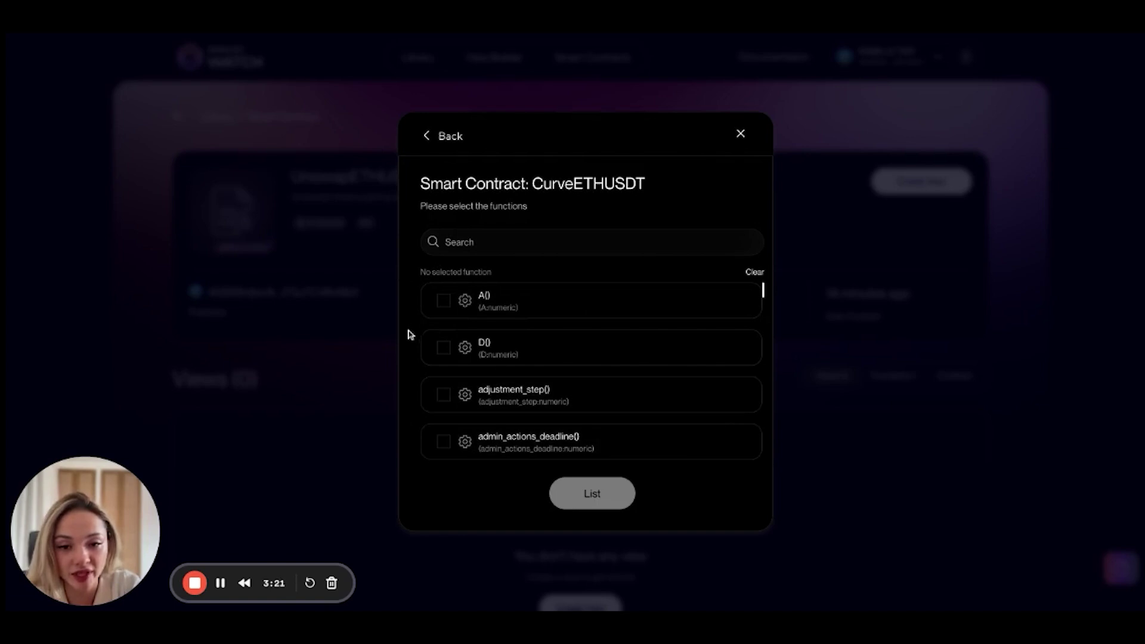
Select only the virtual_price() function and list the CurveETHUSDT contract.
{"action": "scroll", "coordinate": [656, 331], "scroll_direction": "down", "scroll_amount": 3}
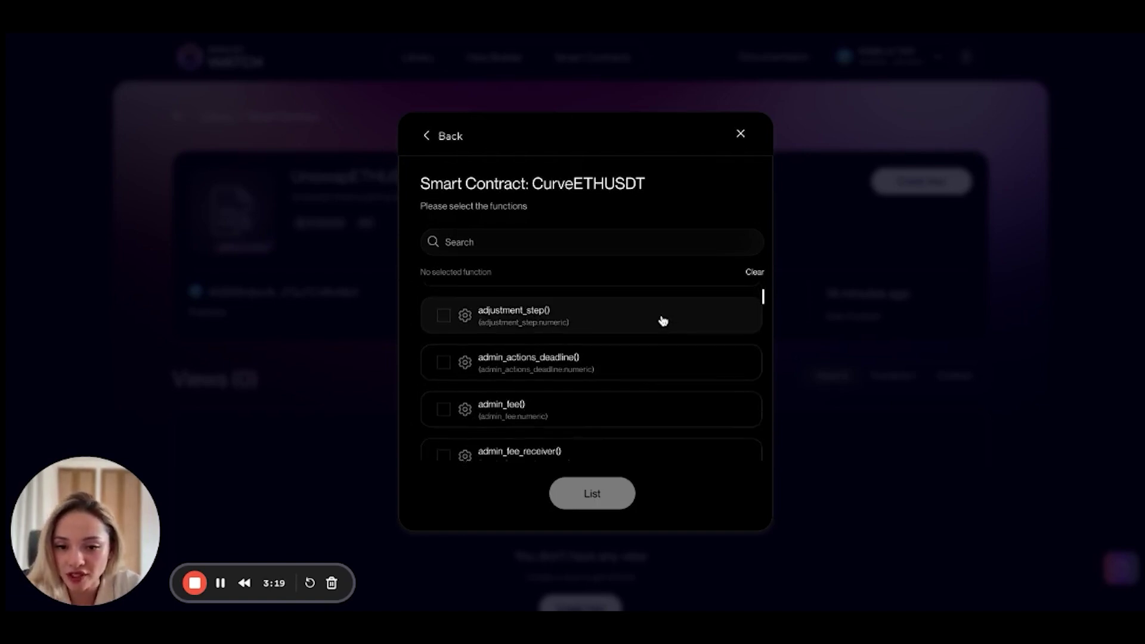
{"action": "scroll", "coordinate": [663, 321], "scroll_direction": "down", "scroll_amount": 5}
{"action": "scroll", "coordinate": [666, 315], "scroll_direction": "down", "scroll_amount": 8}
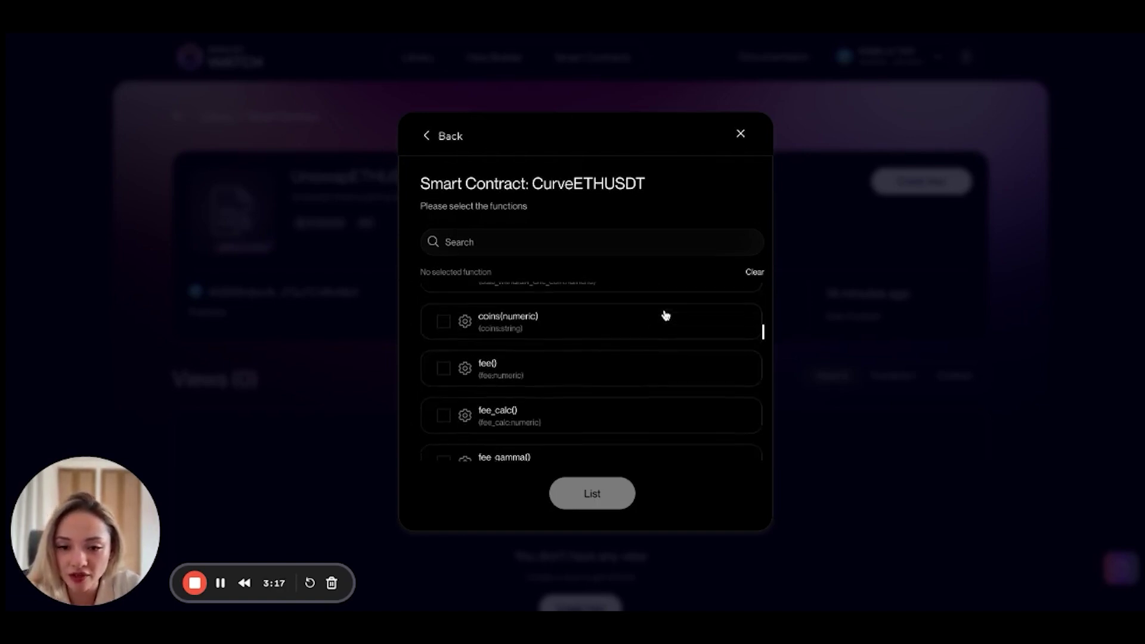
{"action": "scroll", "coordinate": [667, 309], "scroll_direction": "down", "scroll_amount": 10}
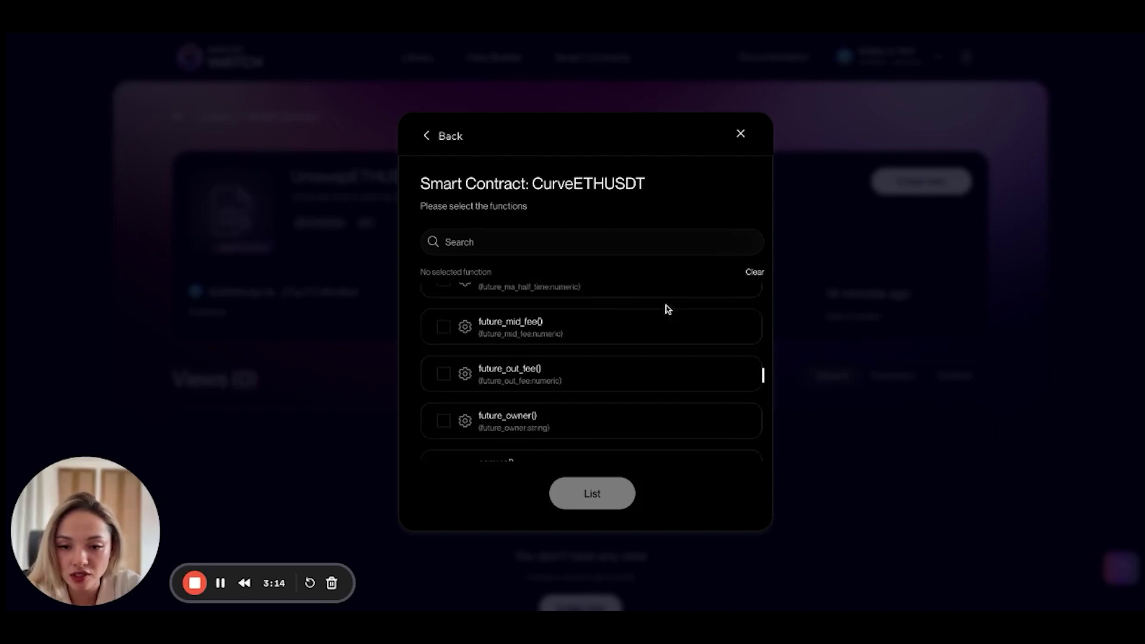
{"action": "scroll", "coordinate": [742, 323], "scroll_direction": "down", "scroll_amount": 8}
{"action": "scroll", "coordinate": [607, 358], "scroll_direction": "up", "scroll_amount": 2}
{"action": "scroll", "coordinate": [608, 359], "scroll_direction": "down", "scroll_amount": 4}
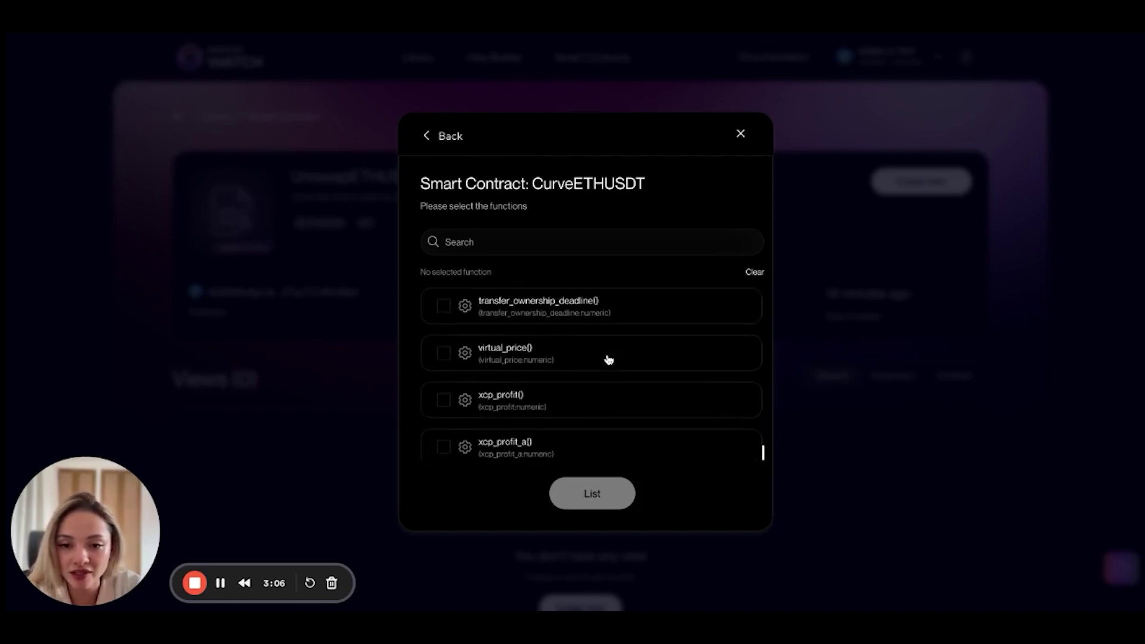
{"action": "left_click", "coordinate": [564, 360]}
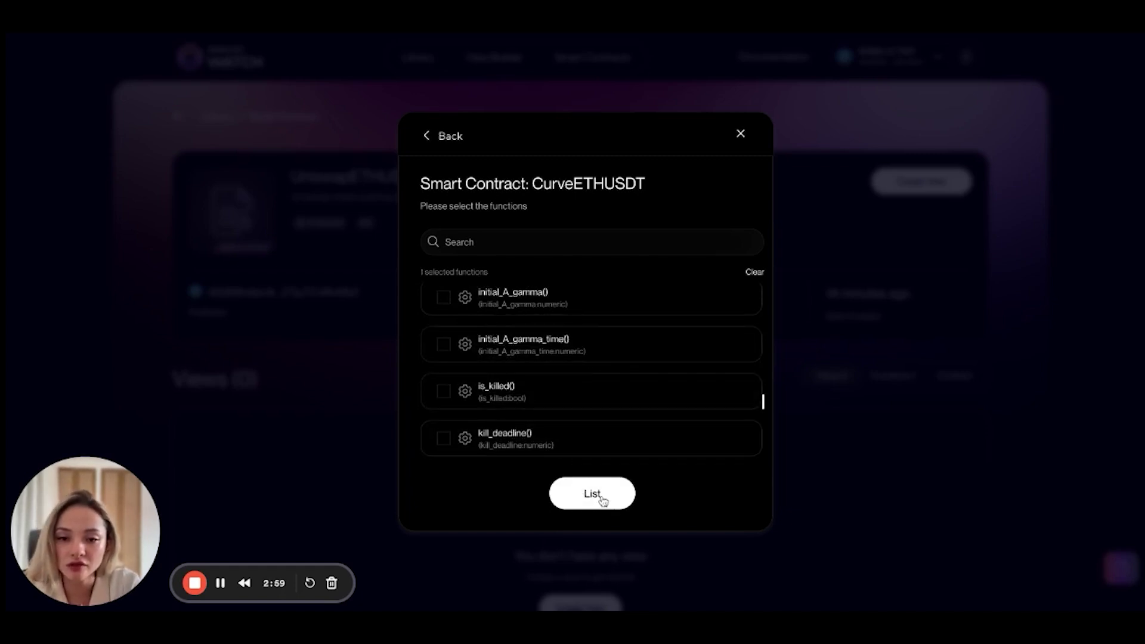
{"action": "left_click", "coordinate": [573, 502]}
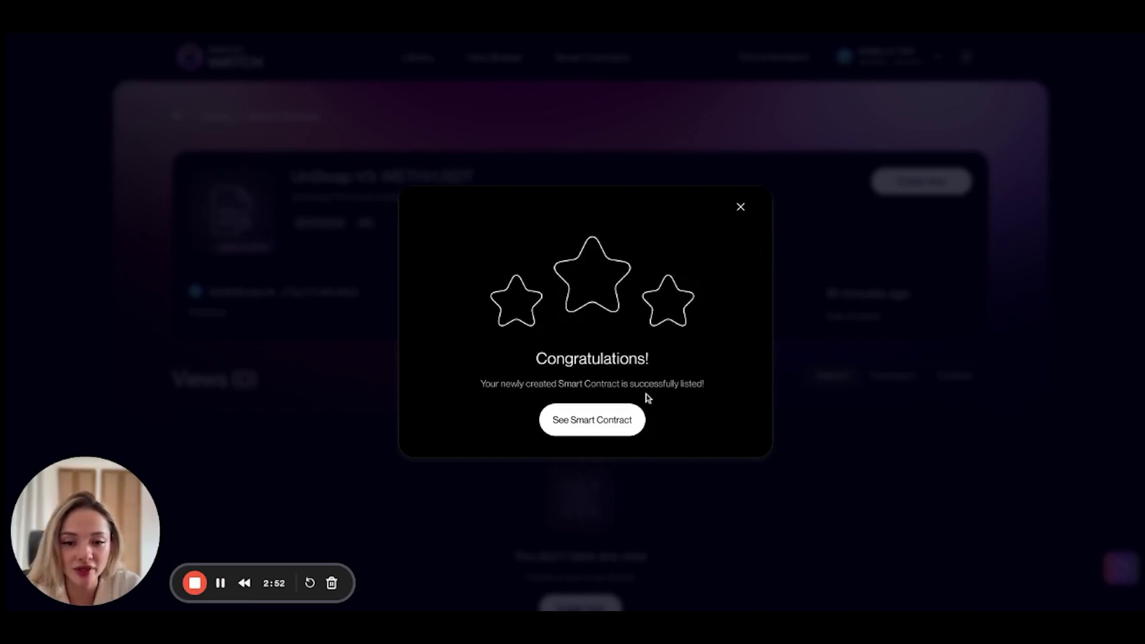
Open the CurveETHUSDT page, review its functions and ABI, then start a new view.
{"action": "left_click", "coordinate": [621, 427]}
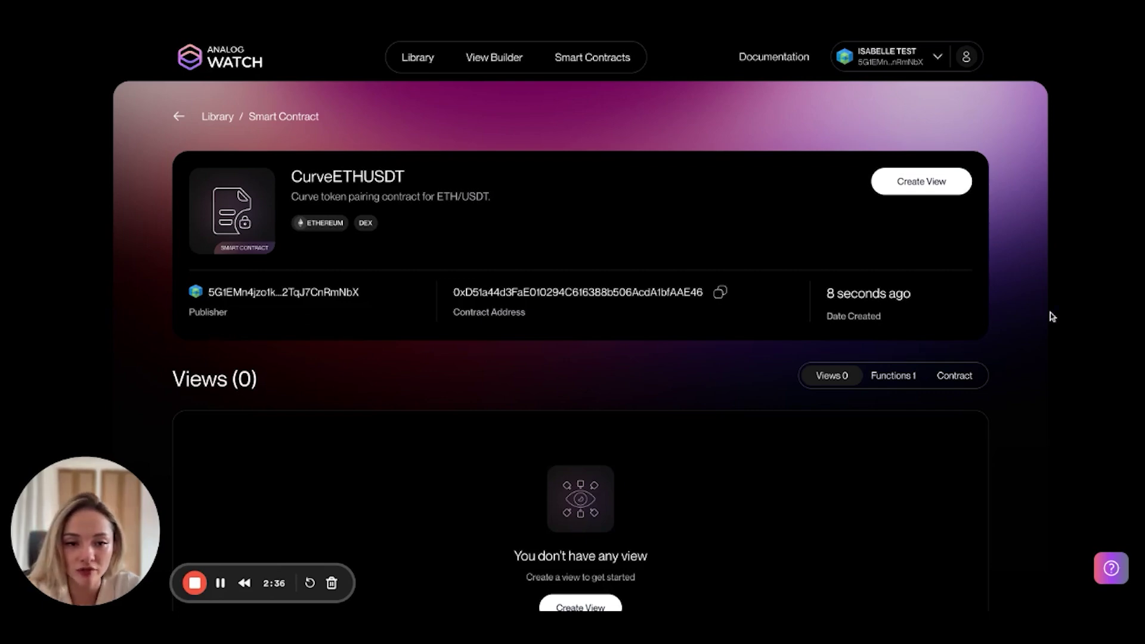
{"action": "scroll", "coordinate": [1092, 305], "scroll_direction": "down", "scroll_amount": 1}
{"action": "scroll", "coordinate": [1092, 306], "scroll_direction": "up", "scroll_amount": 1}
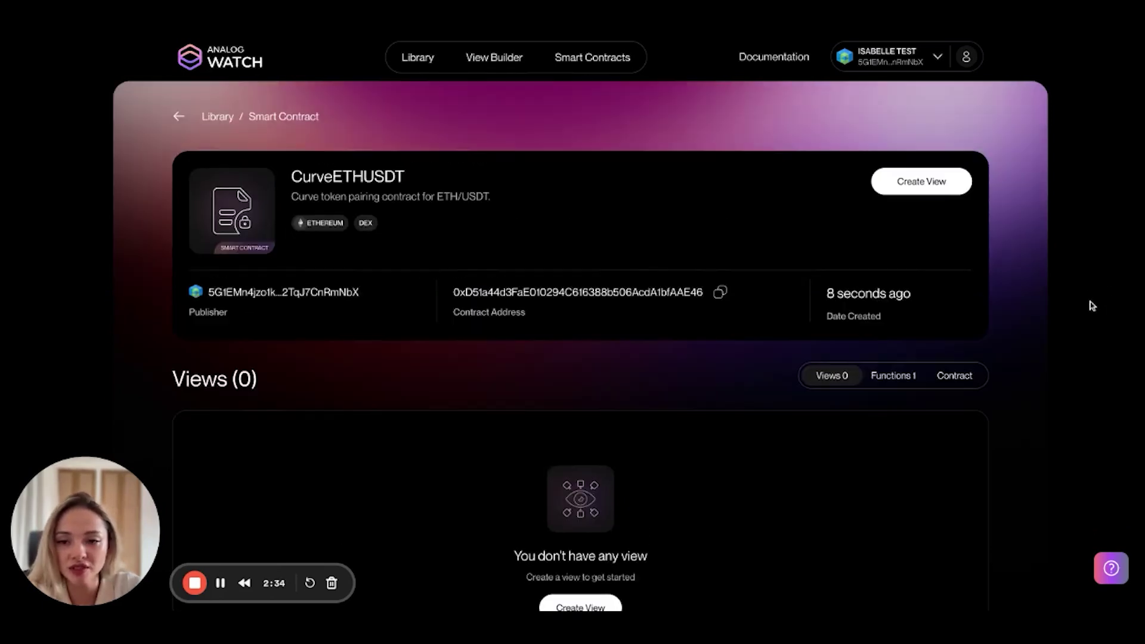
{"action": "scroll", "coordinate": [1093, 305], "scroll_direction": "down", "scroll_amount": 3}
{"action": "scroll", "coordinate": [1014, 334], "scroll_direction": "up", "scroll_amount": 3}
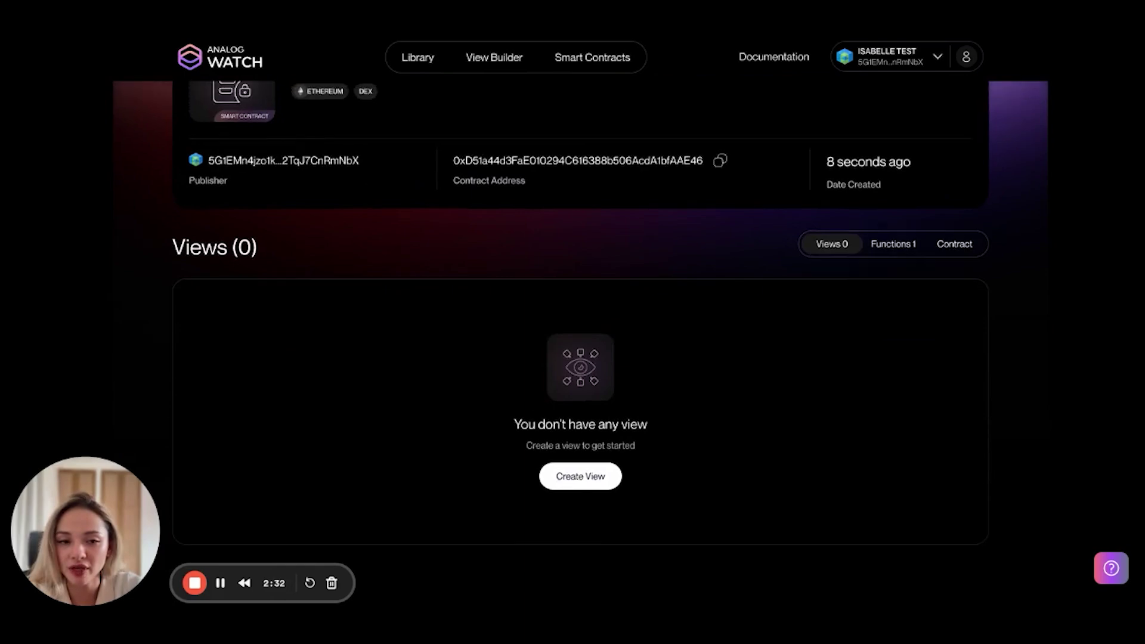
{"action": "left_click", "coordinate": [875, 381]}
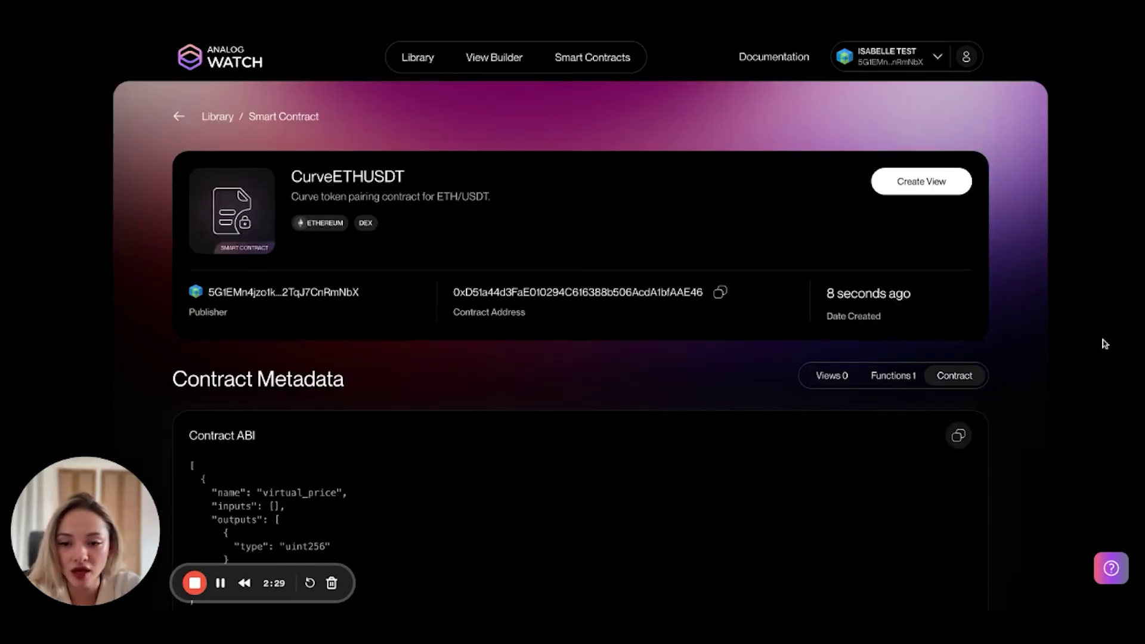
{"action": "left_click", "coordinate": [968, 377]}
{"action": "scroll", "coordinate": [1095, 337], "scroll_direction": "down", "scroll_amount": 4}
{"action": "scroll", "coordinate": [1095, 338], "scroll_direction": "up", "scroll_amount": 4}
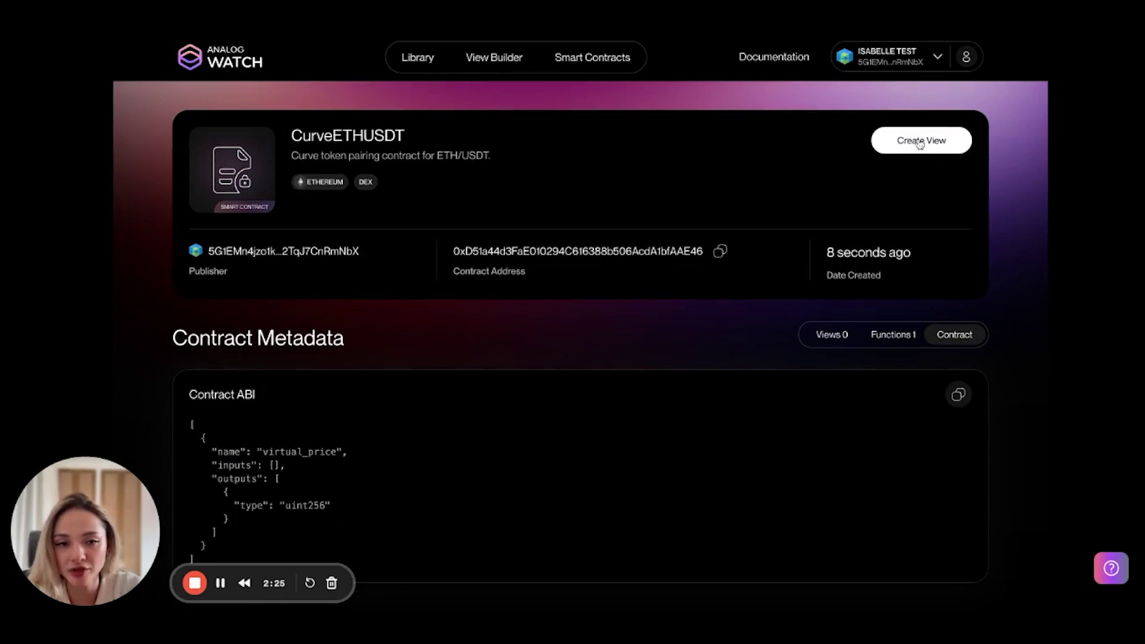
{"action": "left_click", "coordinate": [833, 335]}
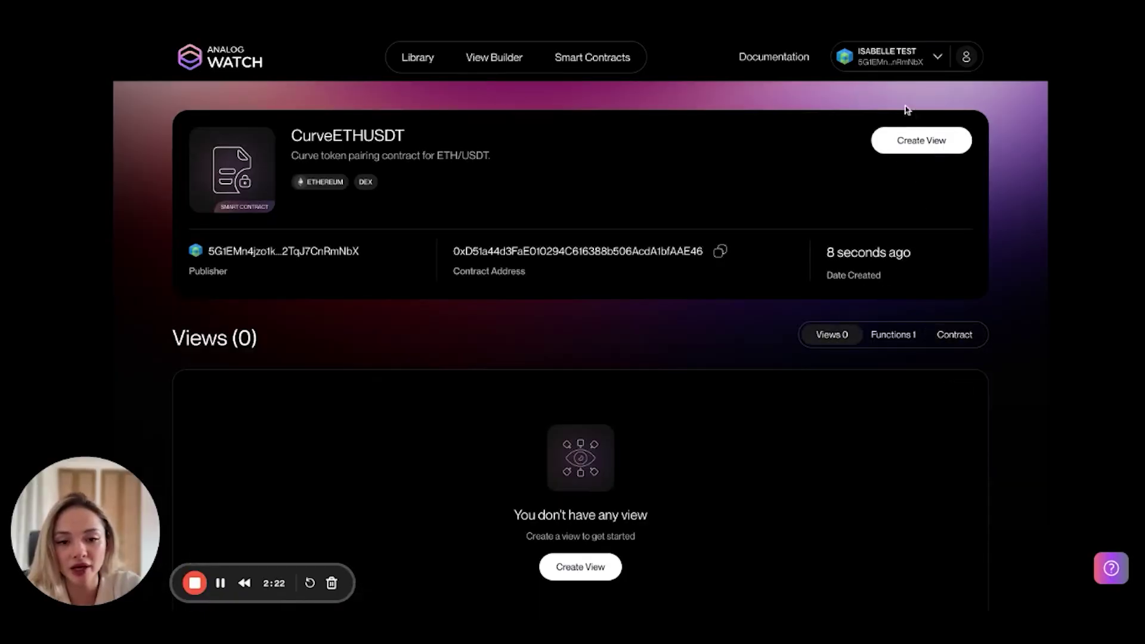
{"action": "left_click", "coordinate": [922, 142]}
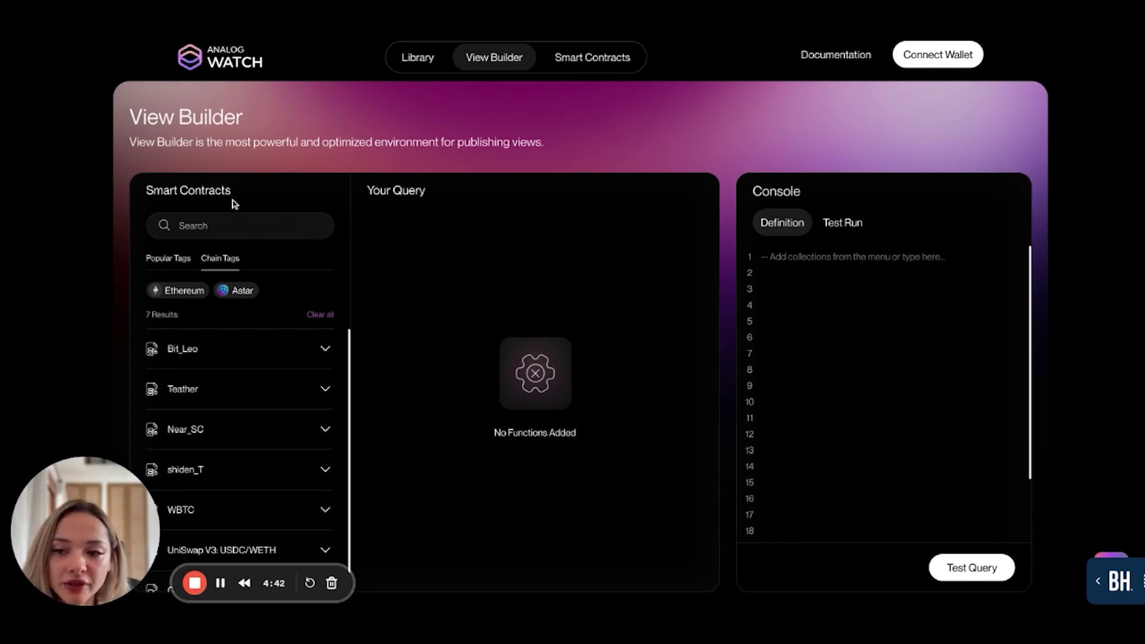
Search 'uniswap' and add UniswapUSDC_slot0 from UniSwap V3: USDC/WETH to the query.
{"action": "left_click", "coordinate": [243, 223]}
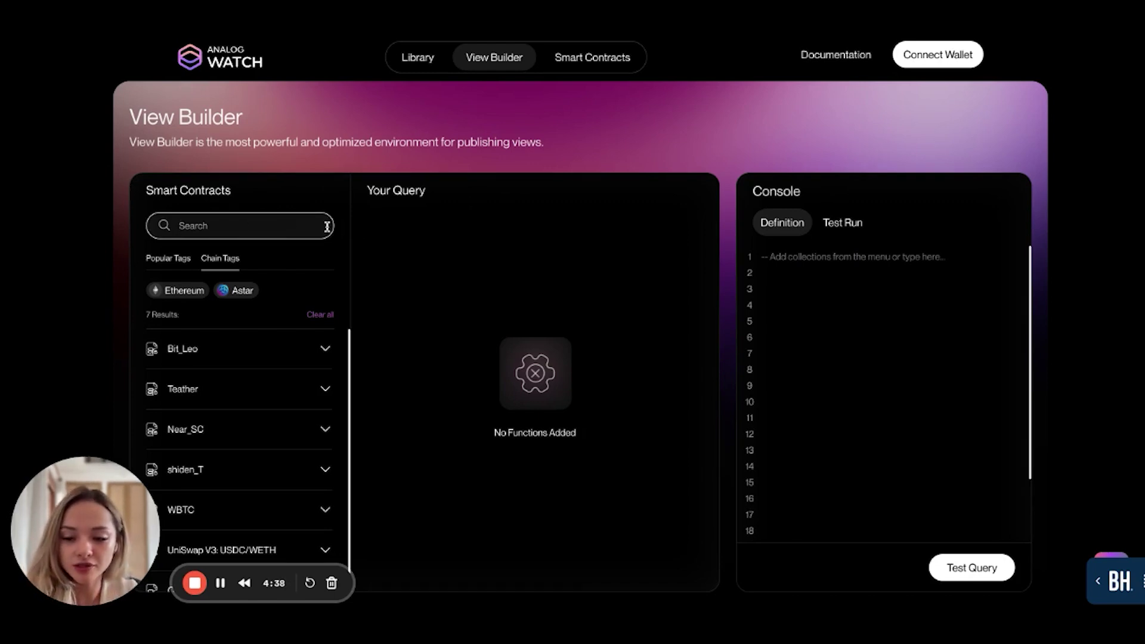
{"action": "type", "text": "uniswap"}
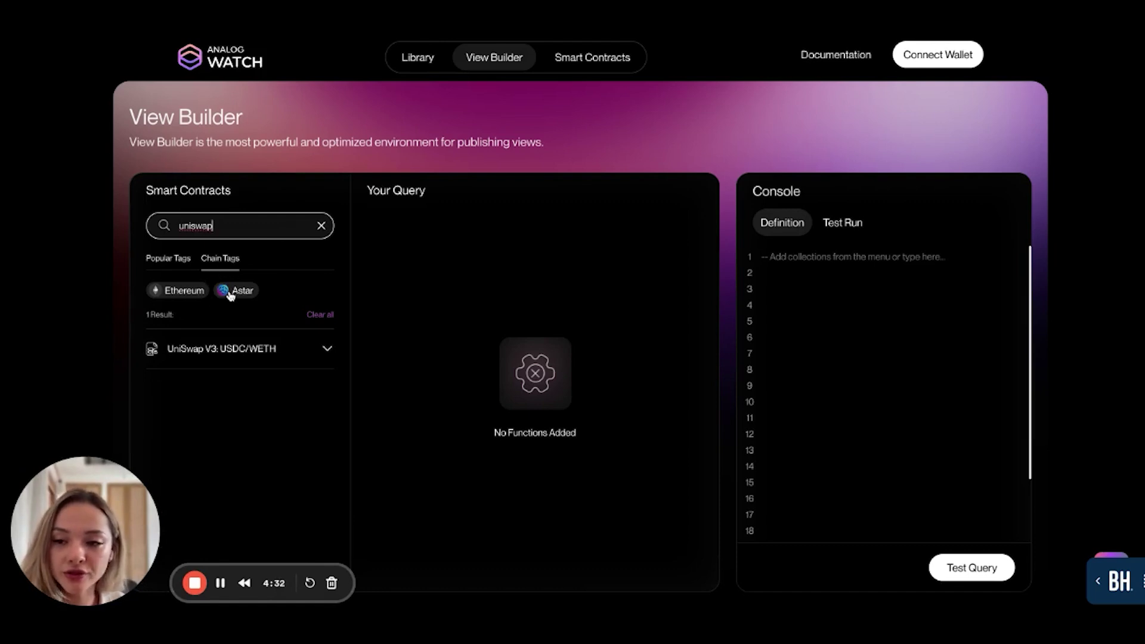
{"action": "left_click", "coordinate": [327, 352]}
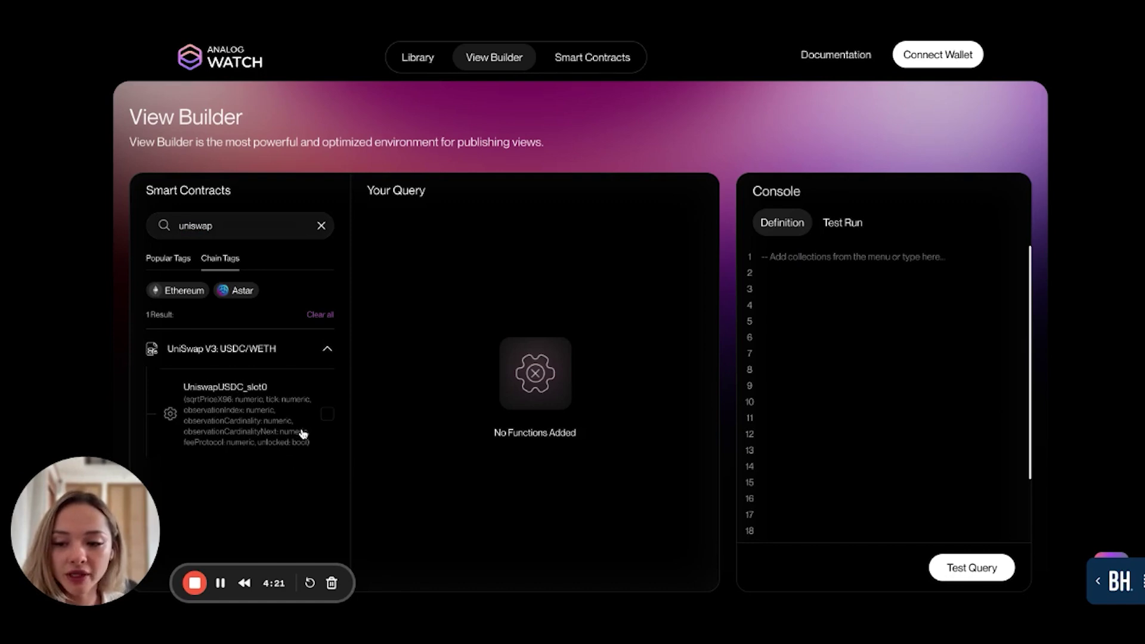
{"action": "left_click", "coordinate": [327, 414]}
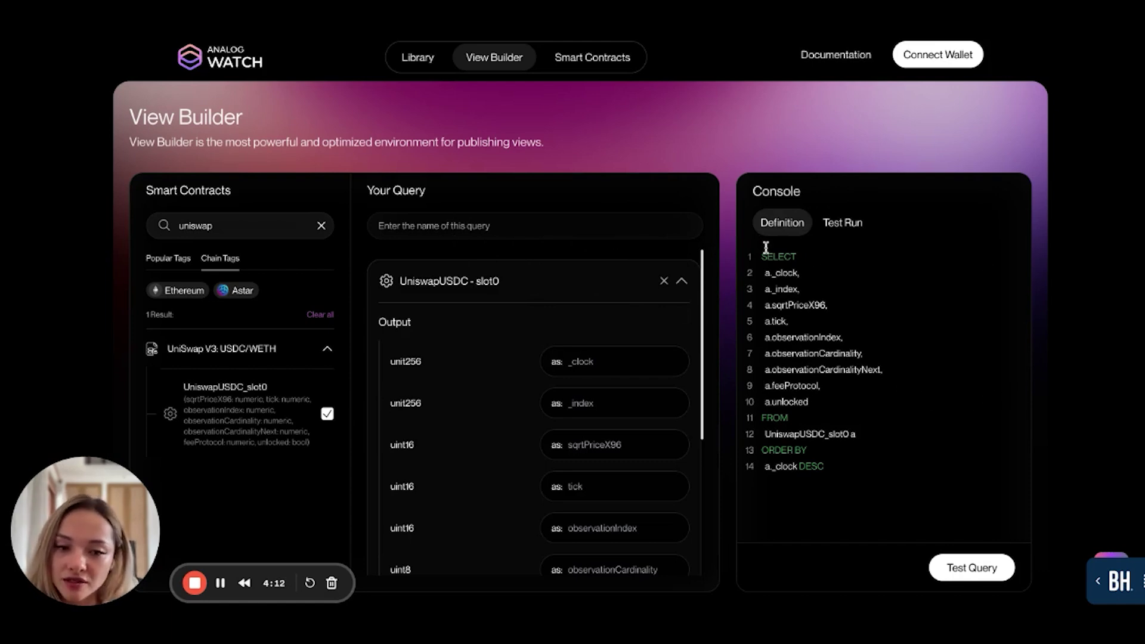
Re-add the UniswapUSDC slot0 function to the query and collapse its output list.
{"action": "scroll", "coordinate": [644, 304], "scroll_direction": "down", "scroll_amount": 1}
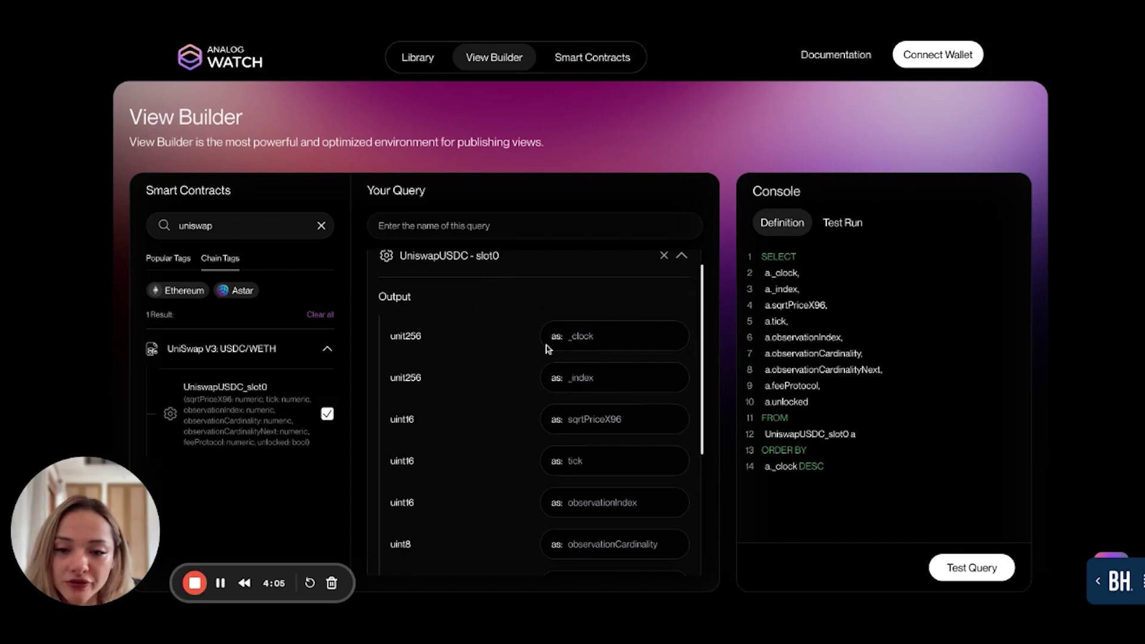
{"action": "scroll", "coordinate": [555, 356], "scroll_direction": "down", "scroll_amount": 1}
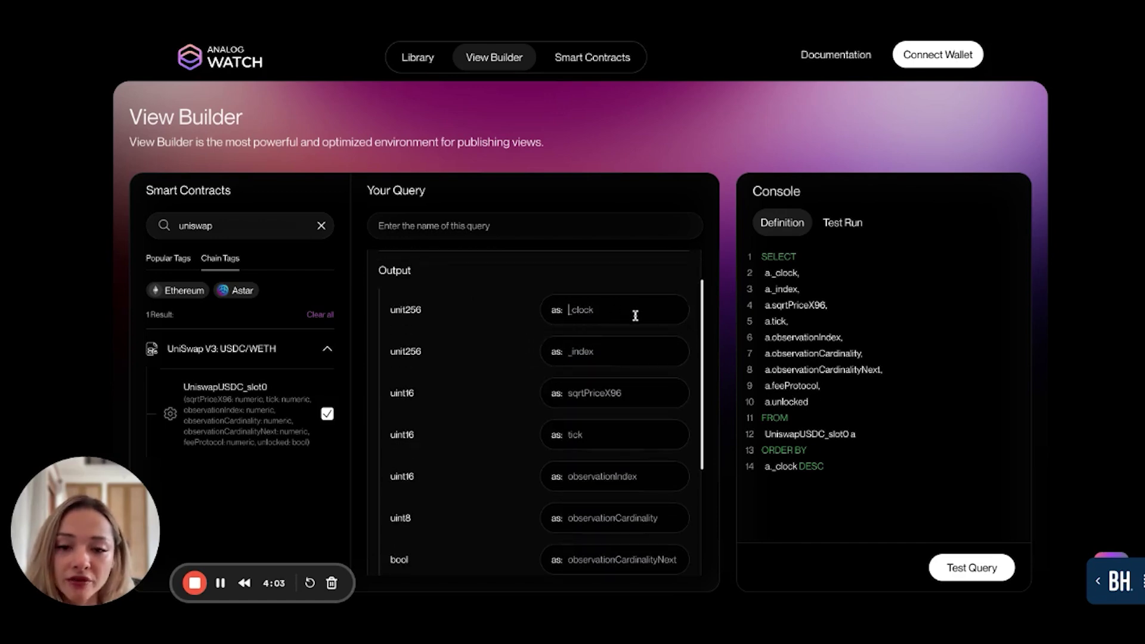
{"action": "scroll", "coordinate": [571, 353], "scroll_direction": "down", "scroll_amount": 1}
{"action": "scroll", "coordinate": [573, 358], "scroll_direction": "down", "scroll_amount": 1}
{"action": "scroll", "coordinate": [590, 377], "scroll_direction": "down", "scroll_amount": 3}
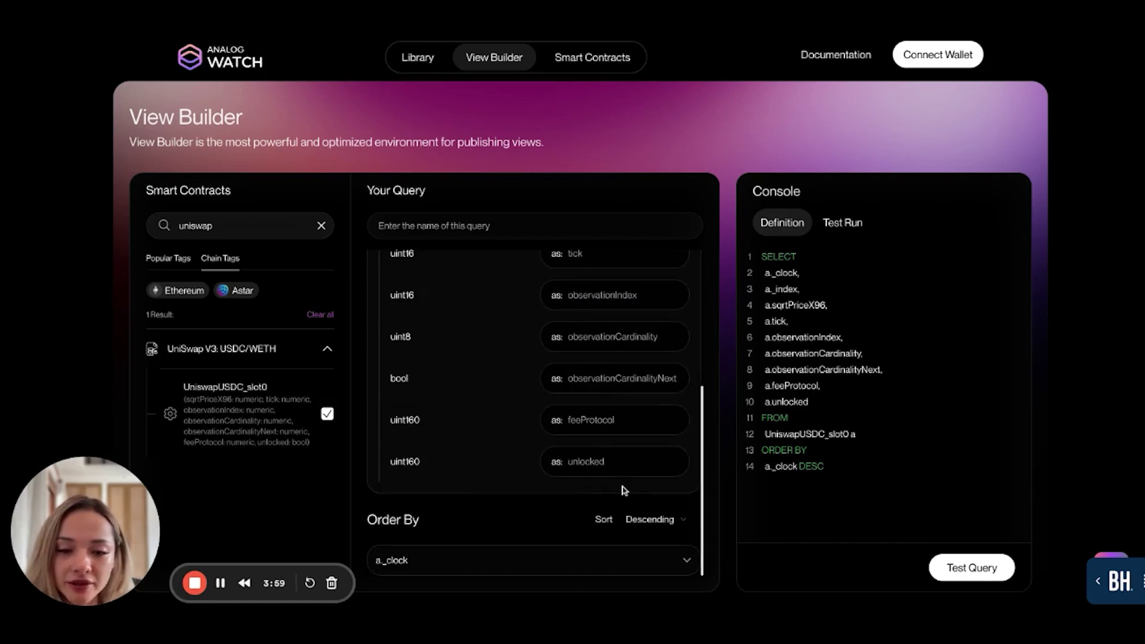
{"action": "scroll", "coordinate": [596, 406], "scroll_direction": "up", "scroll_amount": 8}
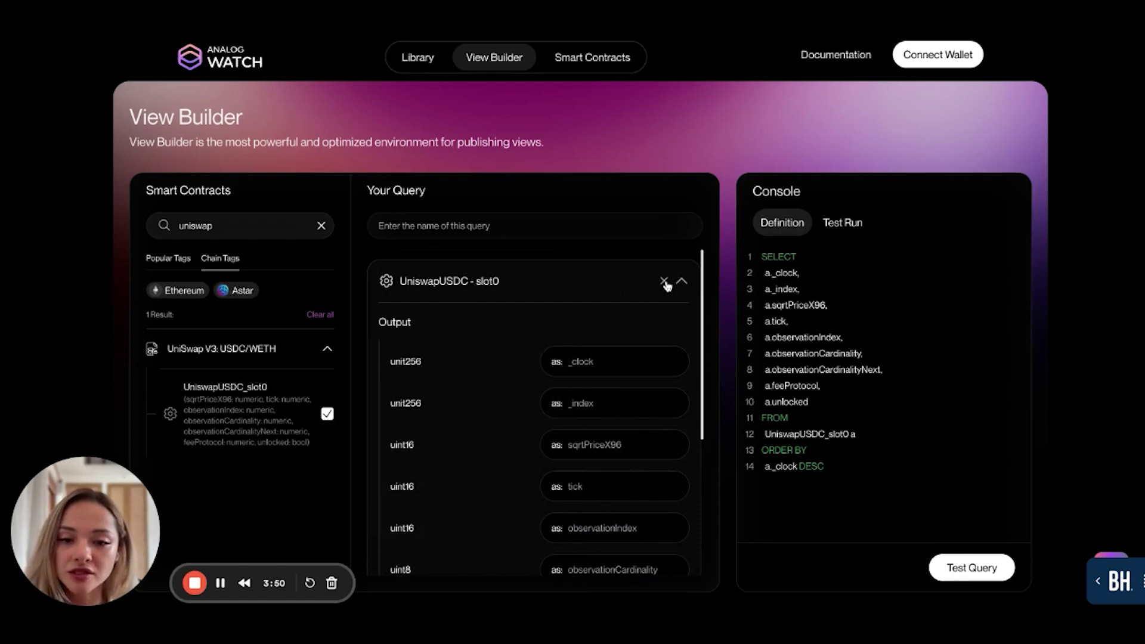
{"action": "left_click", "coordinate": [665, 283]}
{"action": "left_click", "coordinate": [328, 416]}
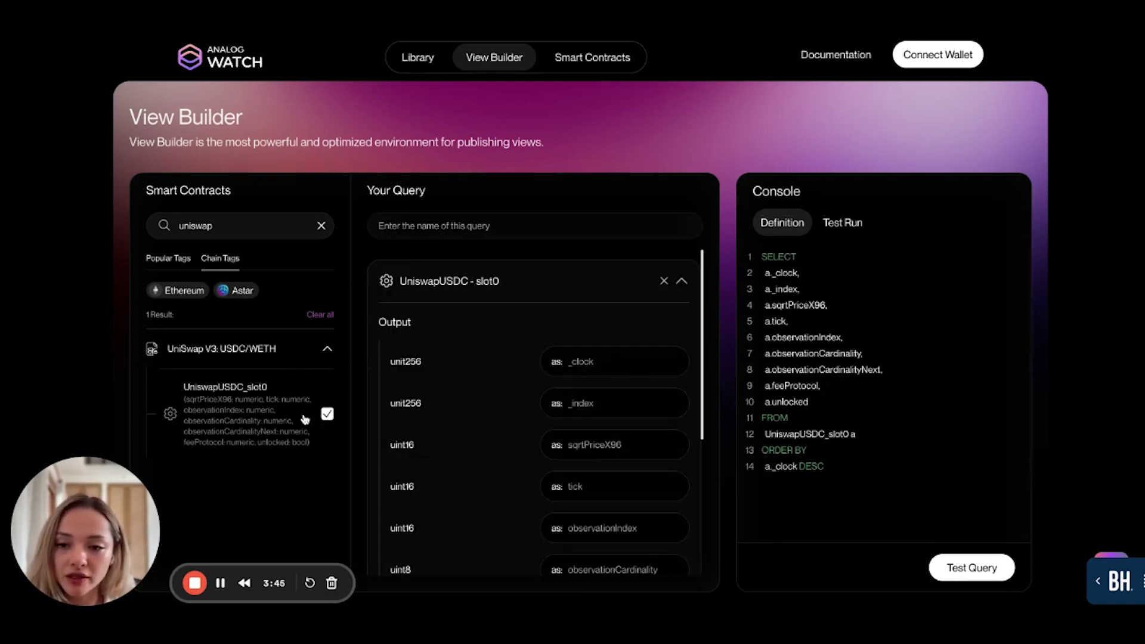
{"action": "left_click", "coordinate": [682, 282]}
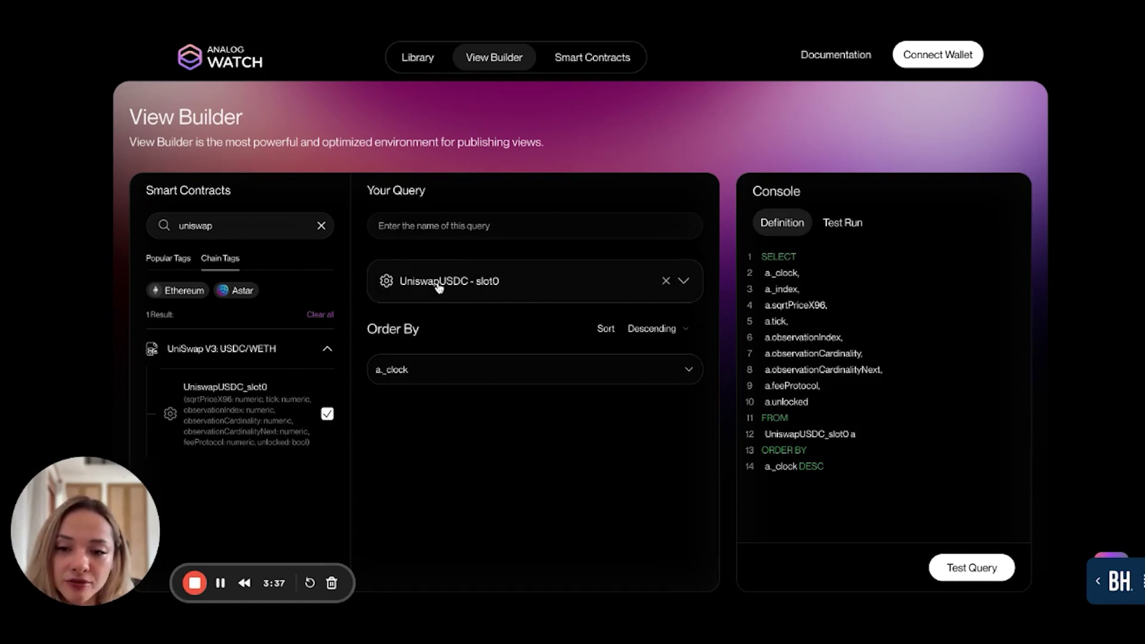
Join CurveFiWETHUSDT get_virtual_price into the query and name it 'UniswapCurveETHUSDTView'.
{"action": "left_click", "coordinate": [321, 225]}
{"action": "left_click", "coordinate": [288, 230]}
{"action": "type", "text": "curve"}
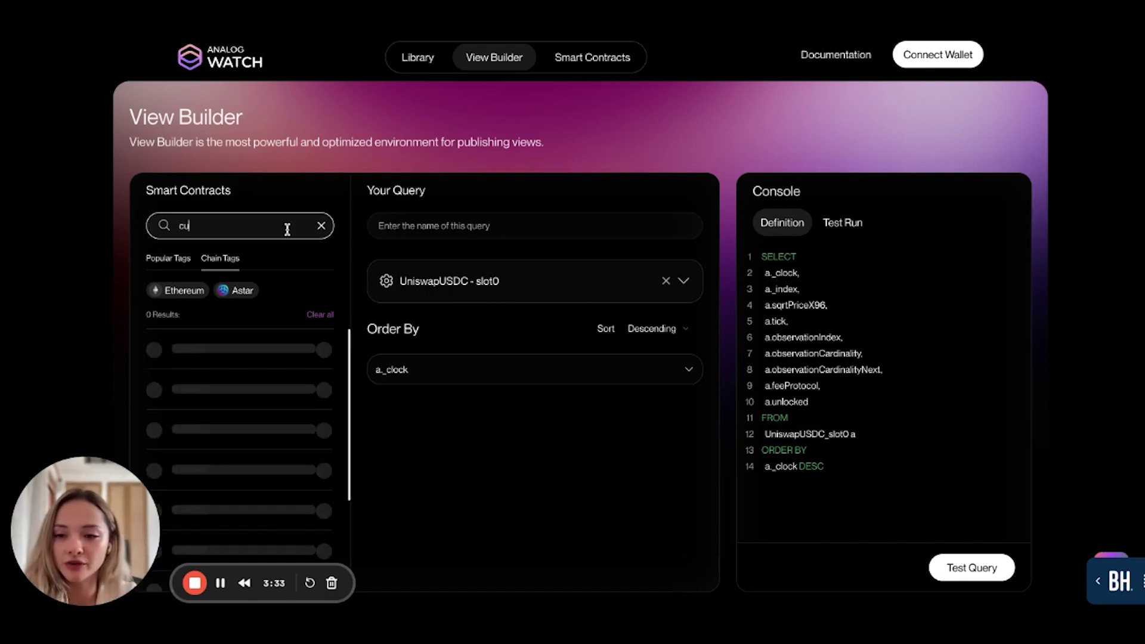
{"action": "left_click", "coordinate": [327, 348]}
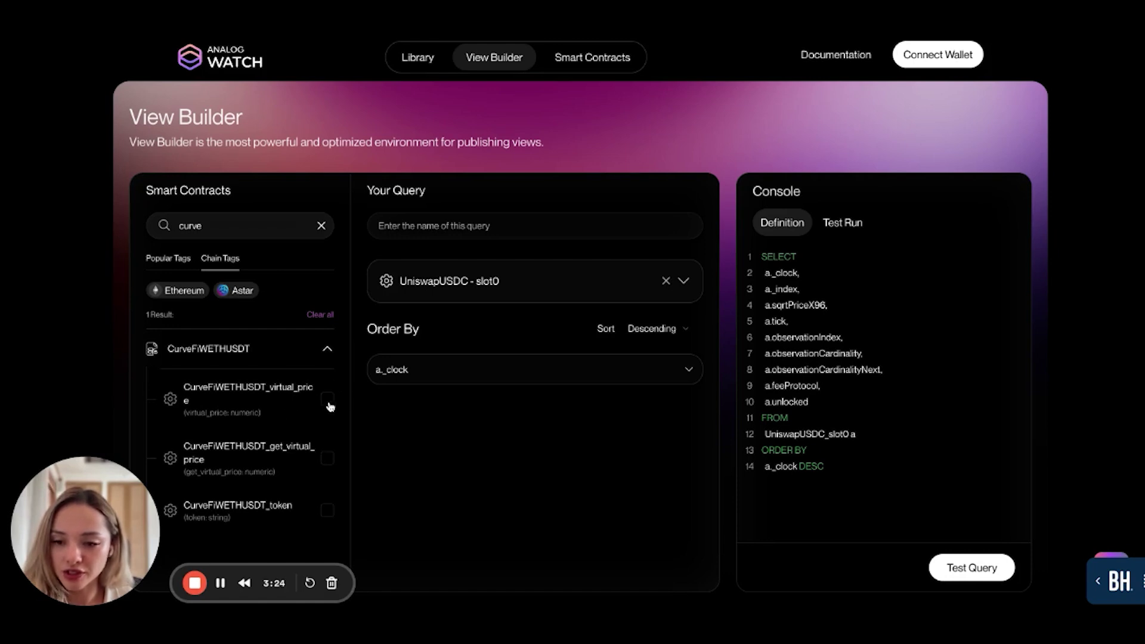
{"action": "left_click", "coordinate": [328, 457]}
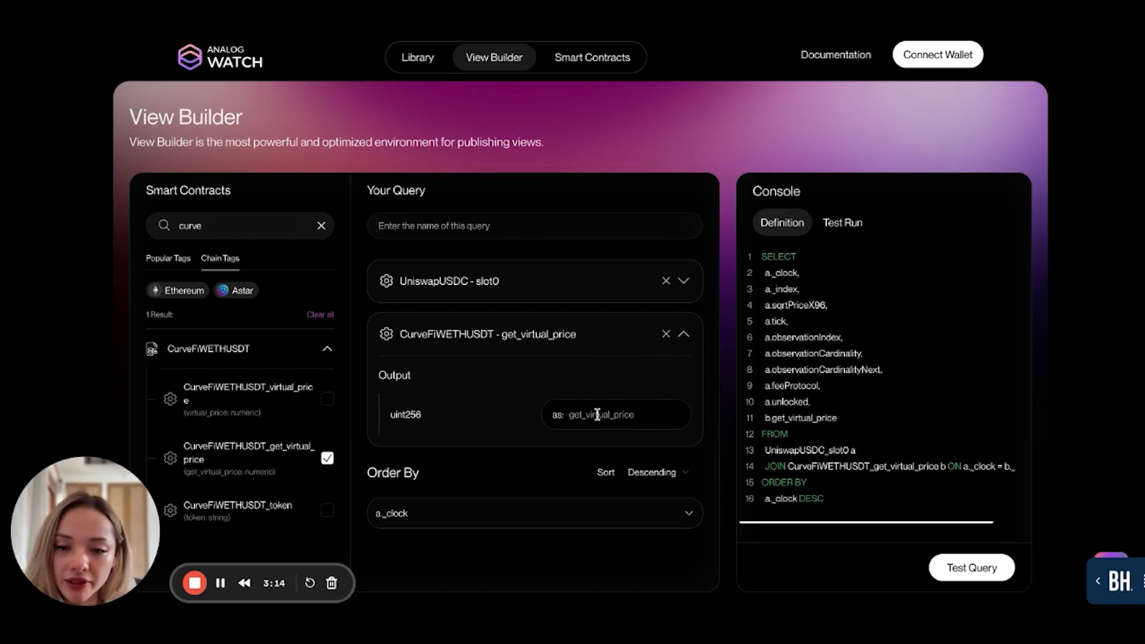
{"action": "left_click", "coordinate": [451, 231]}
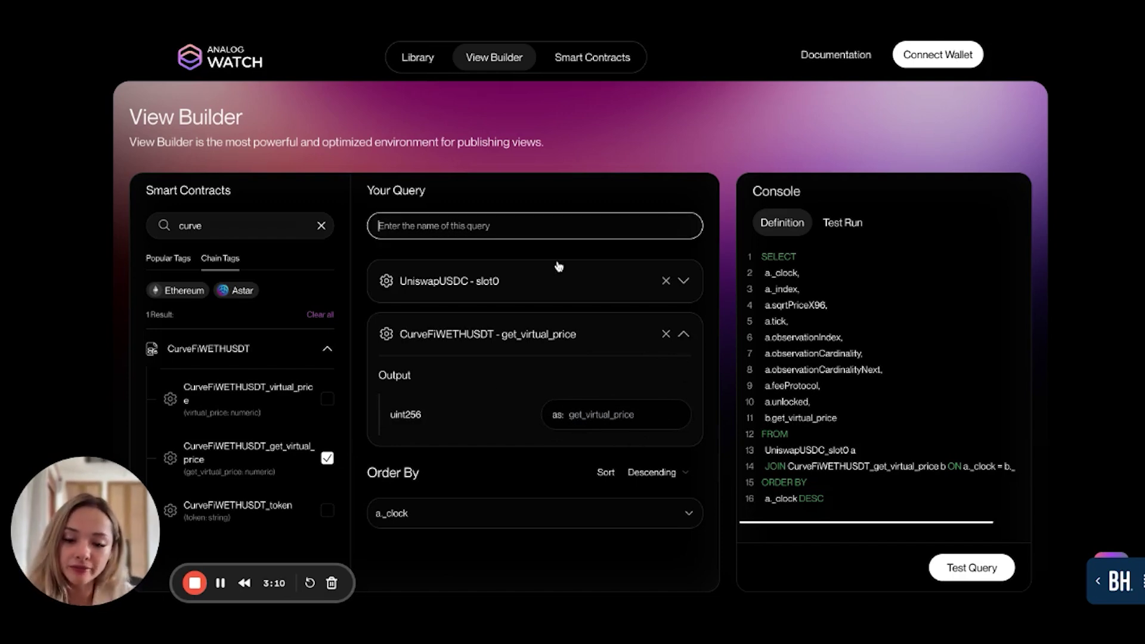
{"action": "type", "text": "Uniswap"}
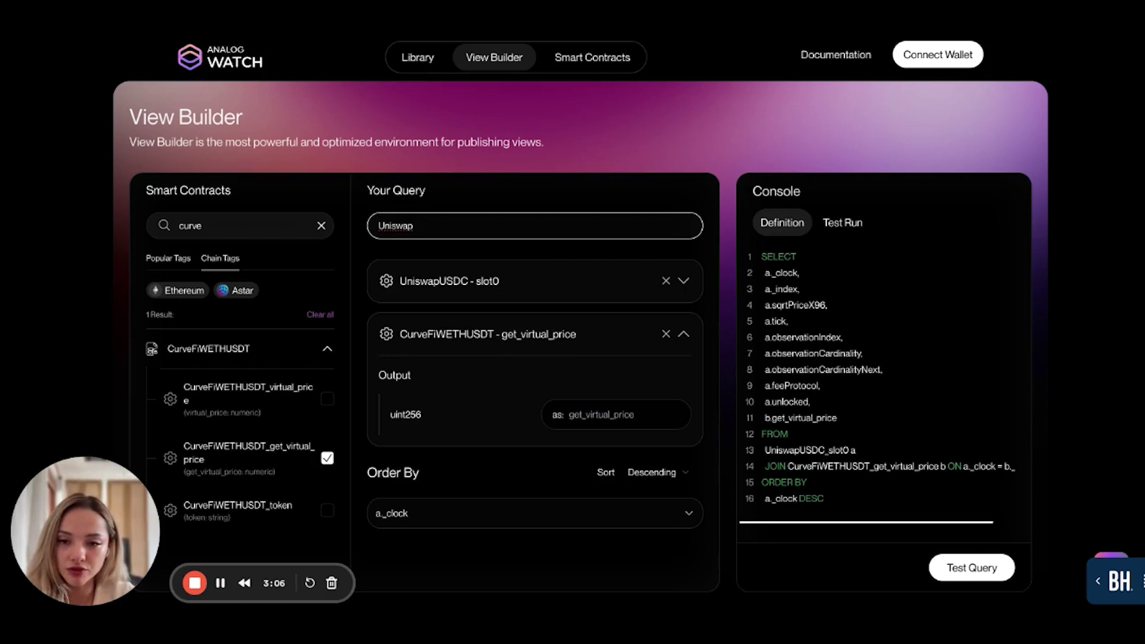
{"action": "type", "text": "CurveETHUSDT"}
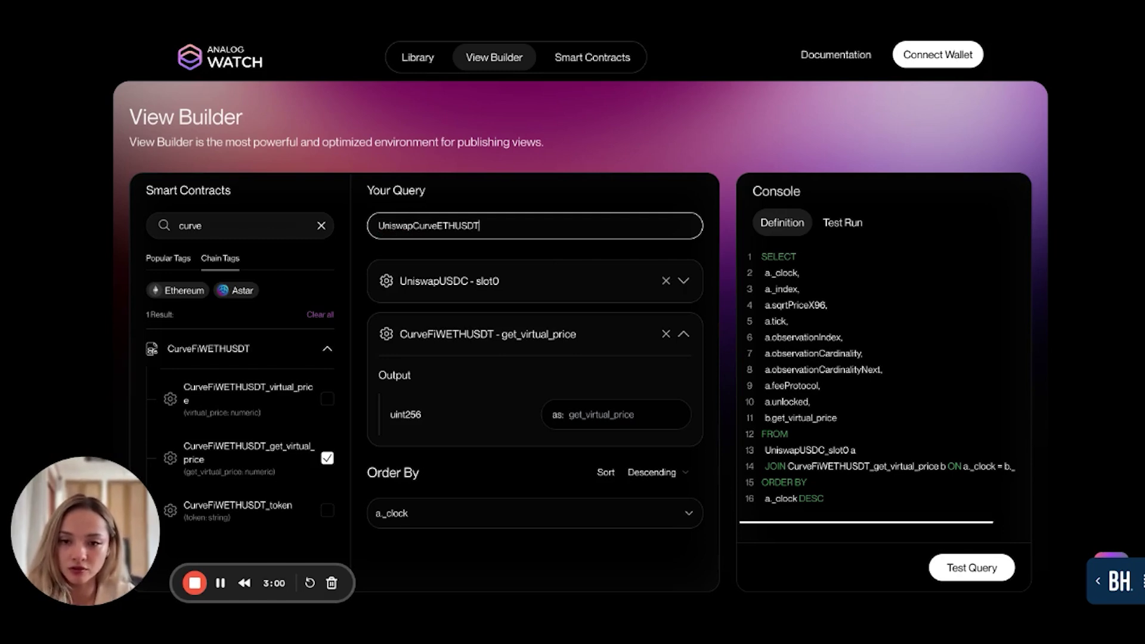
{"action": "type", "text": "View"}
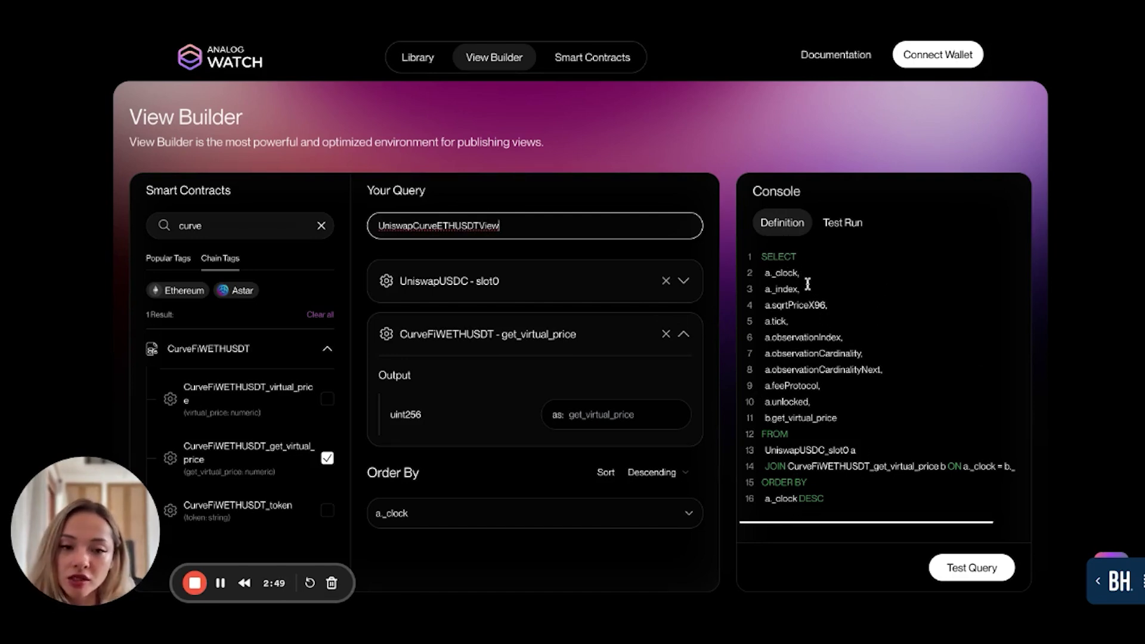
Add a new line after DESC in the SQL, then exit manual mode to restore the generated query.
{"action": "left_click", "coordinate": [842, 499]}
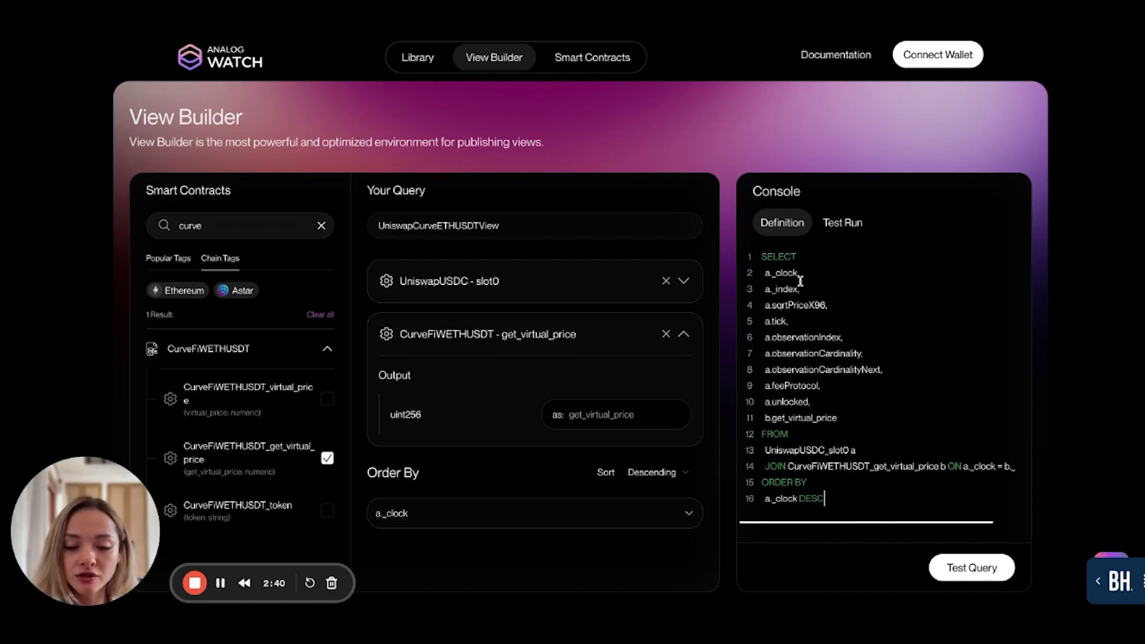
{"action": "key", "text": "Return"}
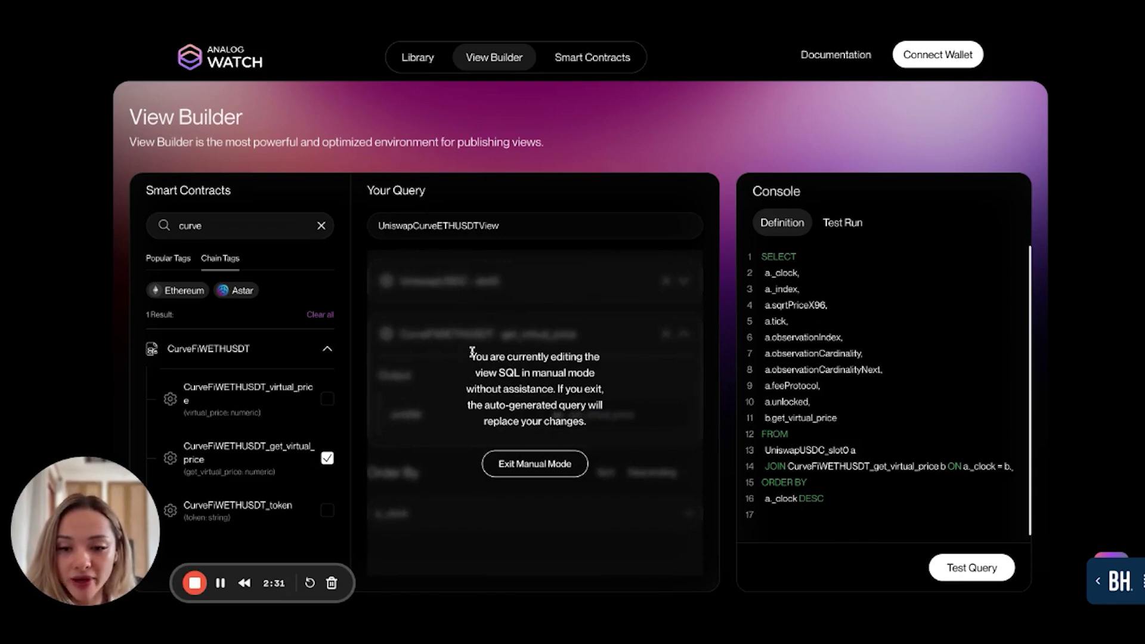
{"action": "left_click", "coordinate": [540, 472]}
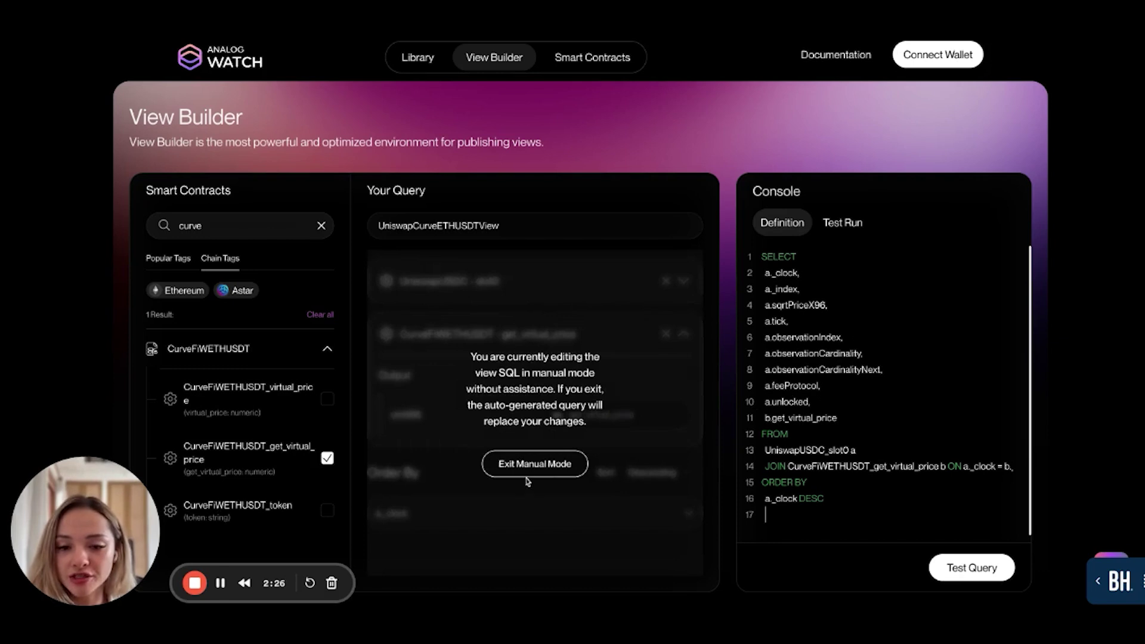
{"action": "left_click", "coordinate": [555, 470]}
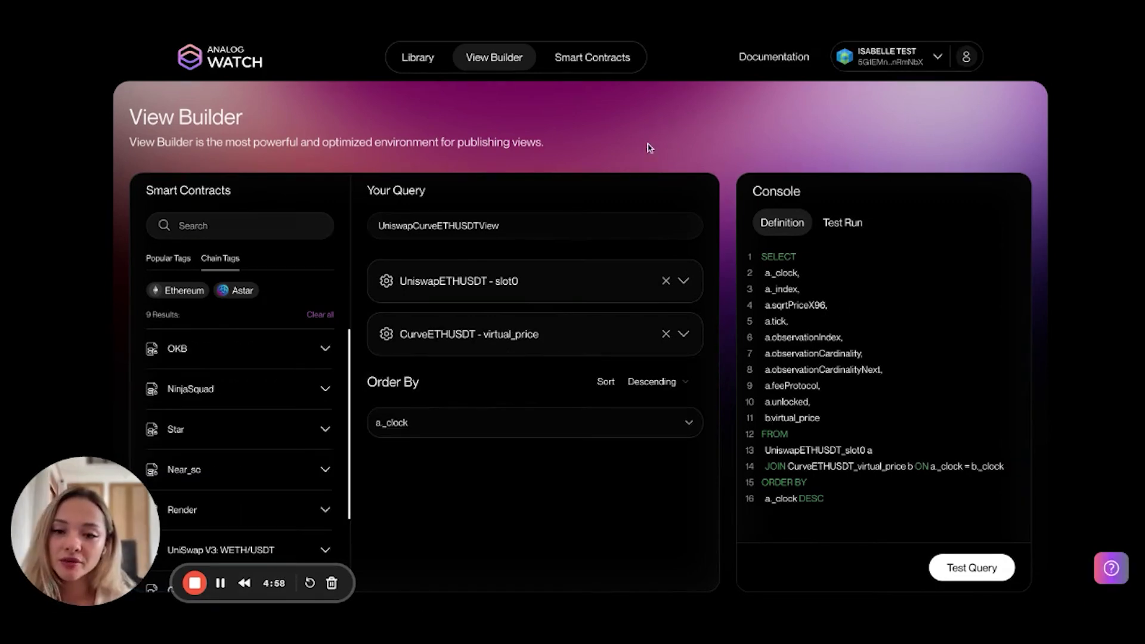
Test-run the UniswapCurveETHUSDTView query and check the JSON results in the console.
{"action": "left_click", "coordinate": [1005, 573]}
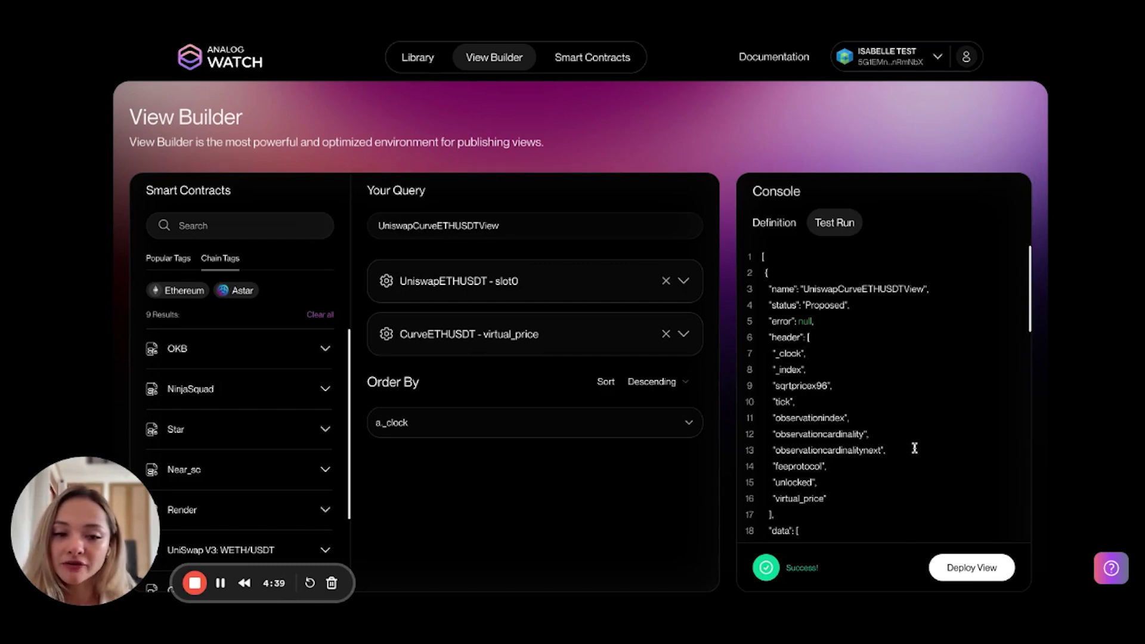
{"action": "scroll", "coordinate": [987, 375], "scroll_direction": "down", "scroll_amount": 5}
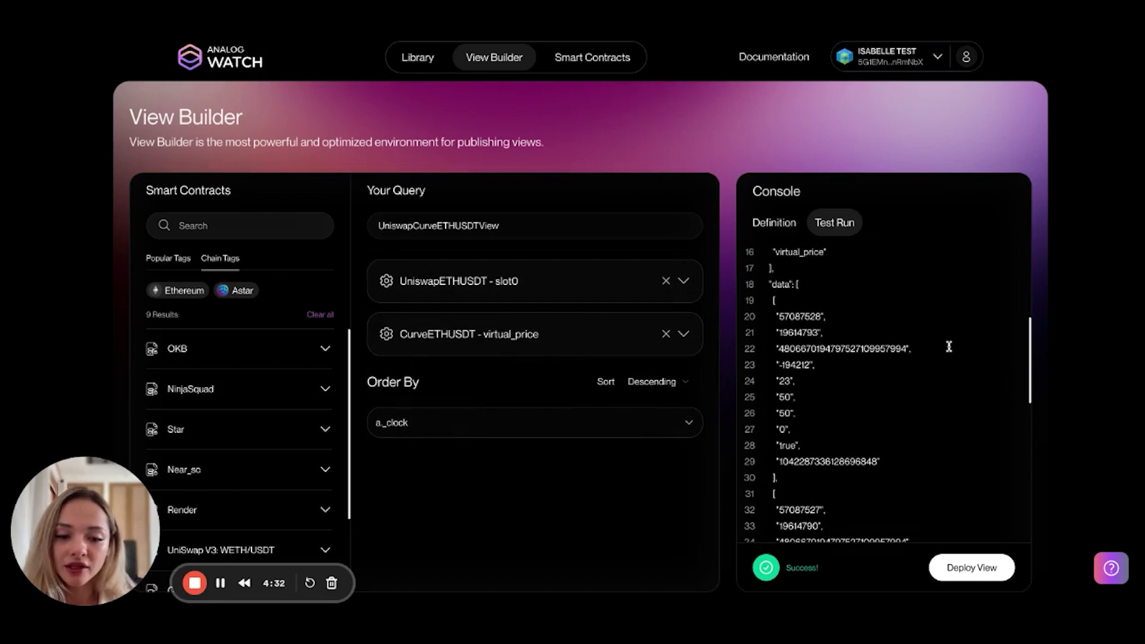
{"action": "scroll", "coordinate": [951, 347], "scroll_direction": "down", "scroll_amount": 3}
{"action": "scroll", "coordinate": [984, 394], "scroll_direction": "down", "scroll_amount": 4}
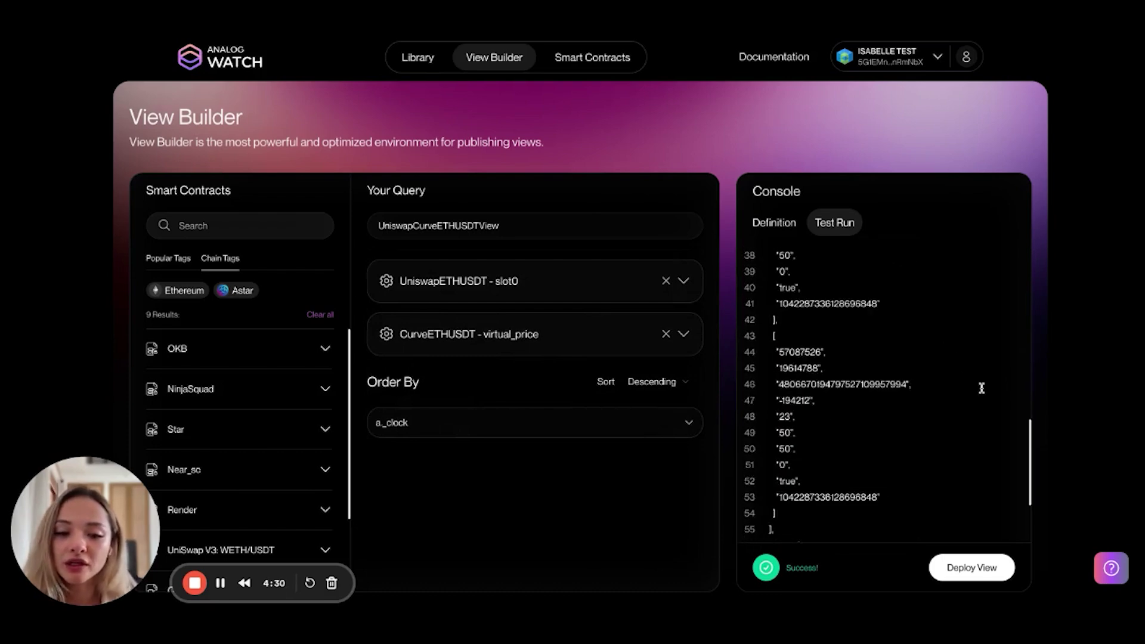
{"action": "scroll", "coordinate": [992, 402], "scroll_direction": "up", "scroll_amount": 8}
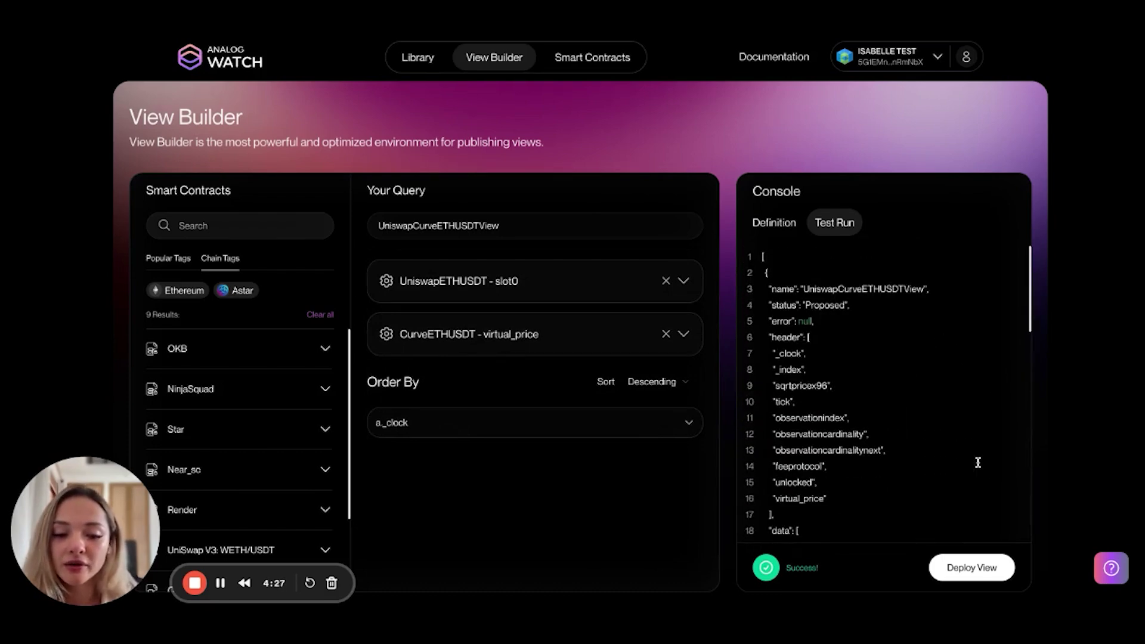
Start deploying the view, adding PRICE and DEX tags and the description 'Prices of ETH/USDT from Curve and Uniswap.'.
{"action": "left_click", "coordinate": [989, 570]}
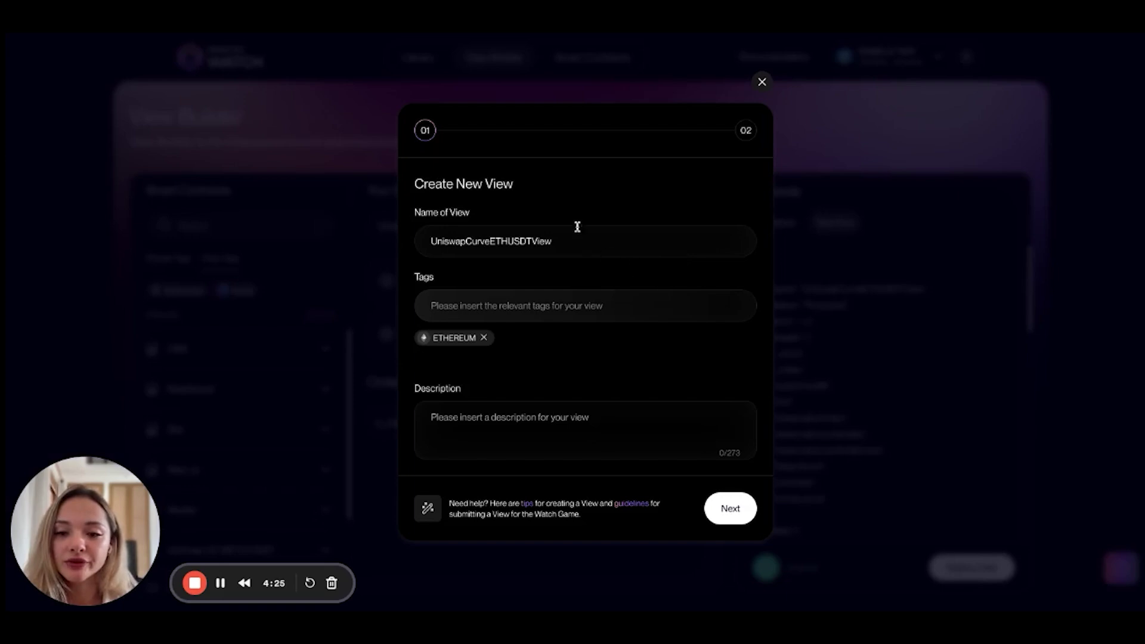
{"action": "left_click", "coordinate": [557, 306]}
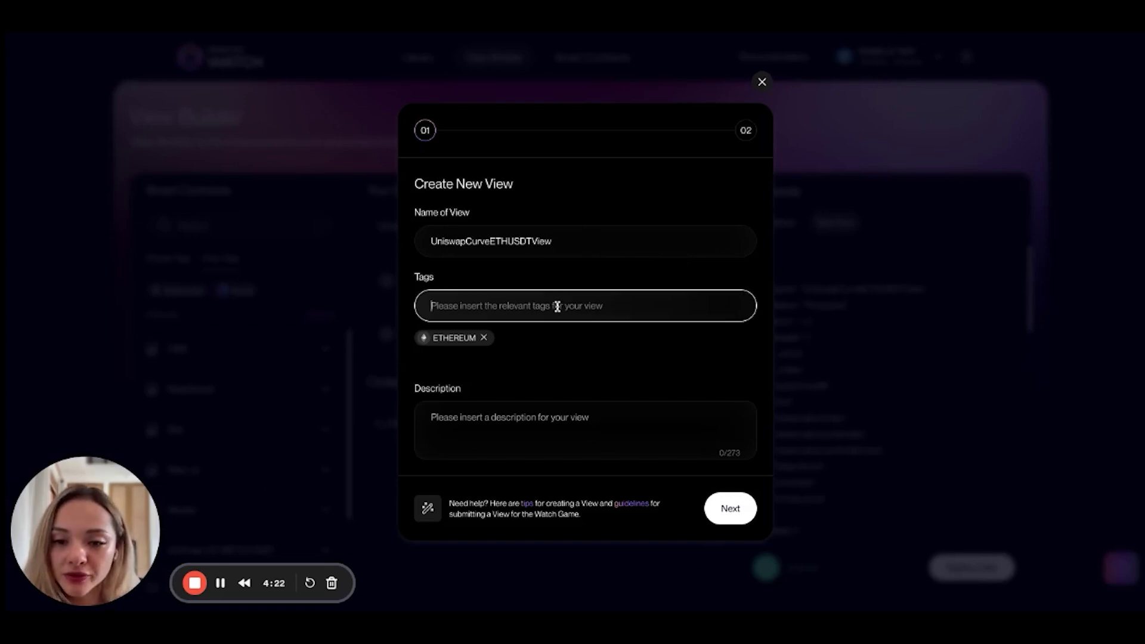
{"action": "left_click", "coordinate": [458, 337]}
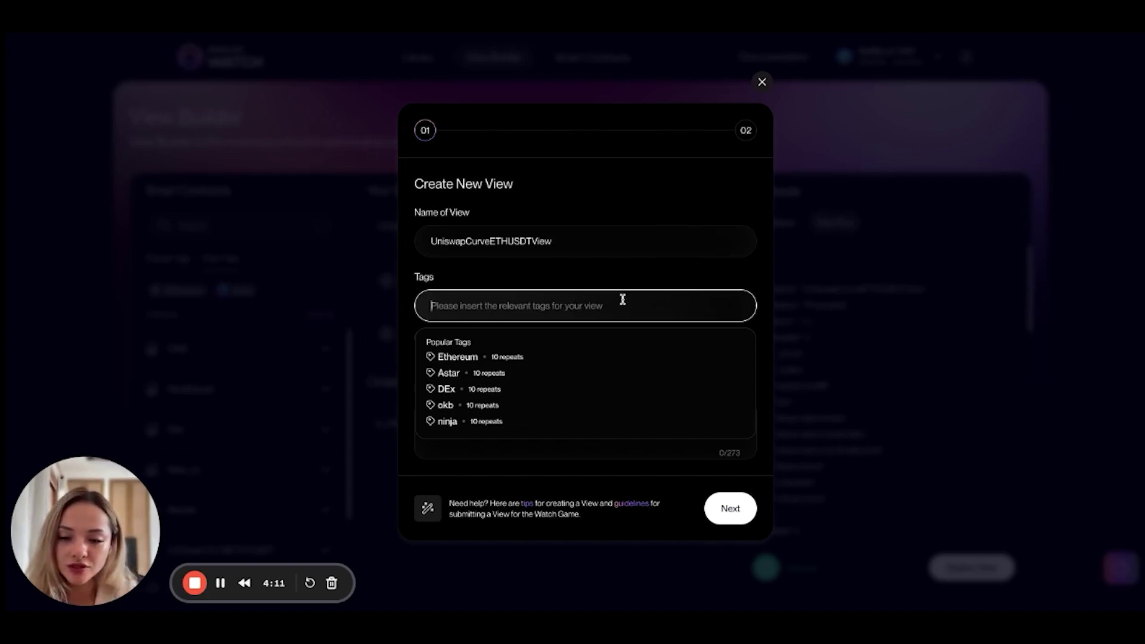
{"action": "type", "text": "Price"}
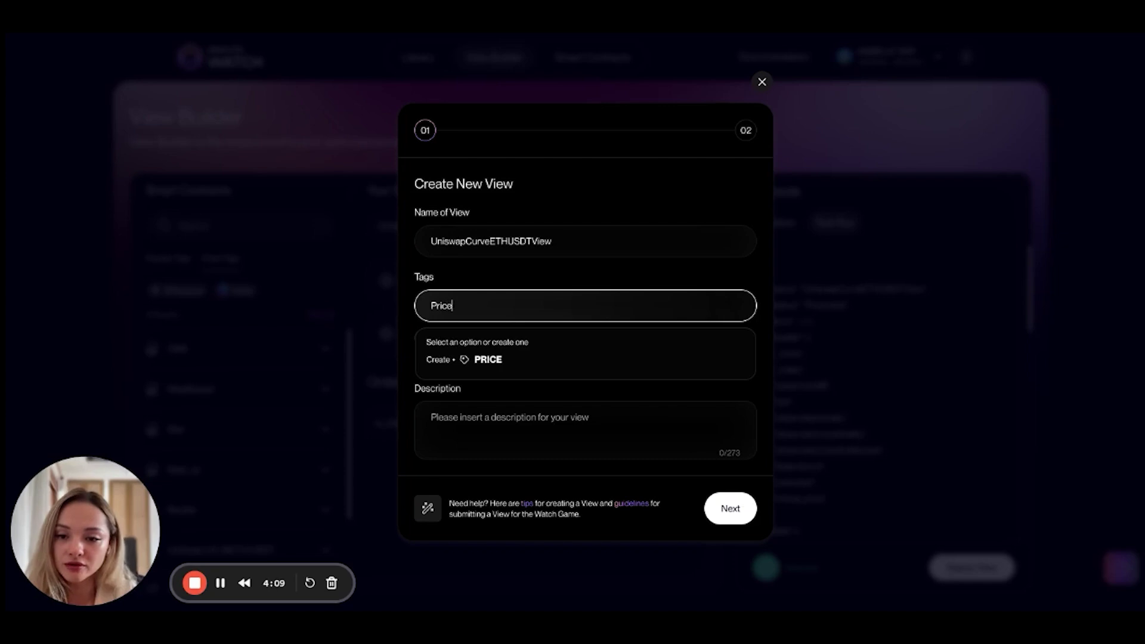
{"action": "left_click", "coordinate": [599, 365]}
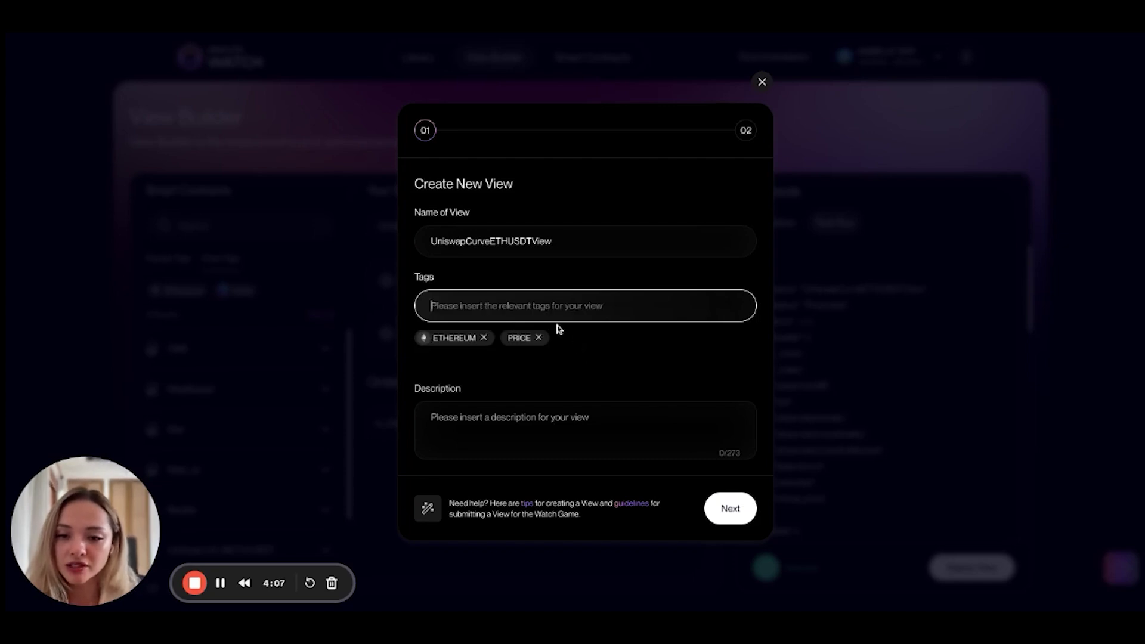
{"action": "type", "text": "DEX"}
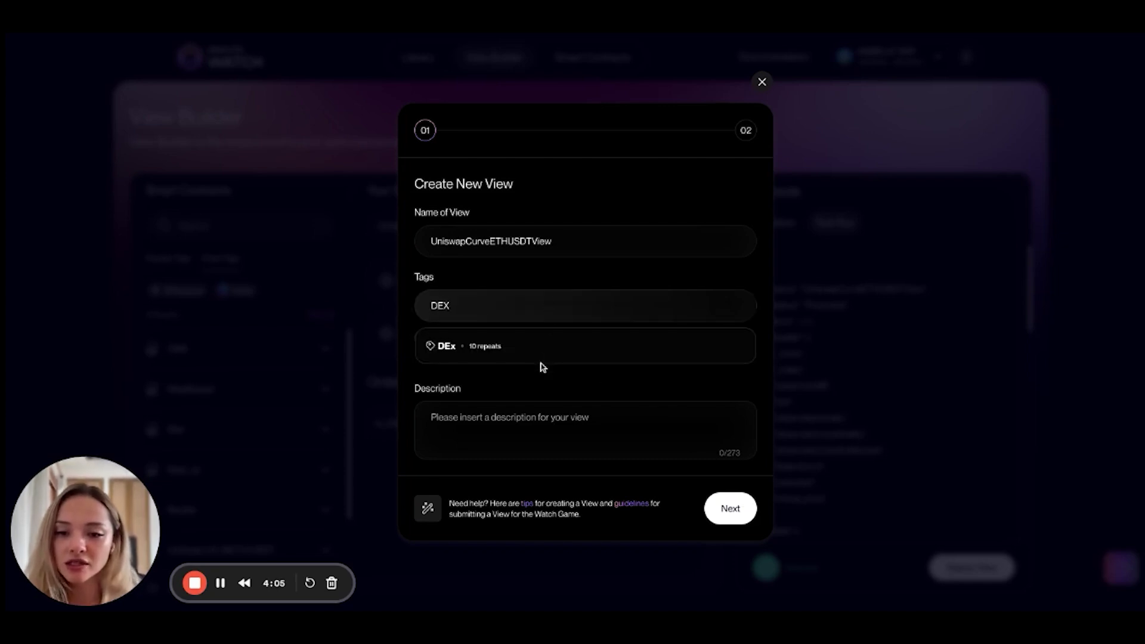
{"action": "left_click", "coordinate": [534, 363]}
{"action": "left_click", "coordinate": [545, 421]}
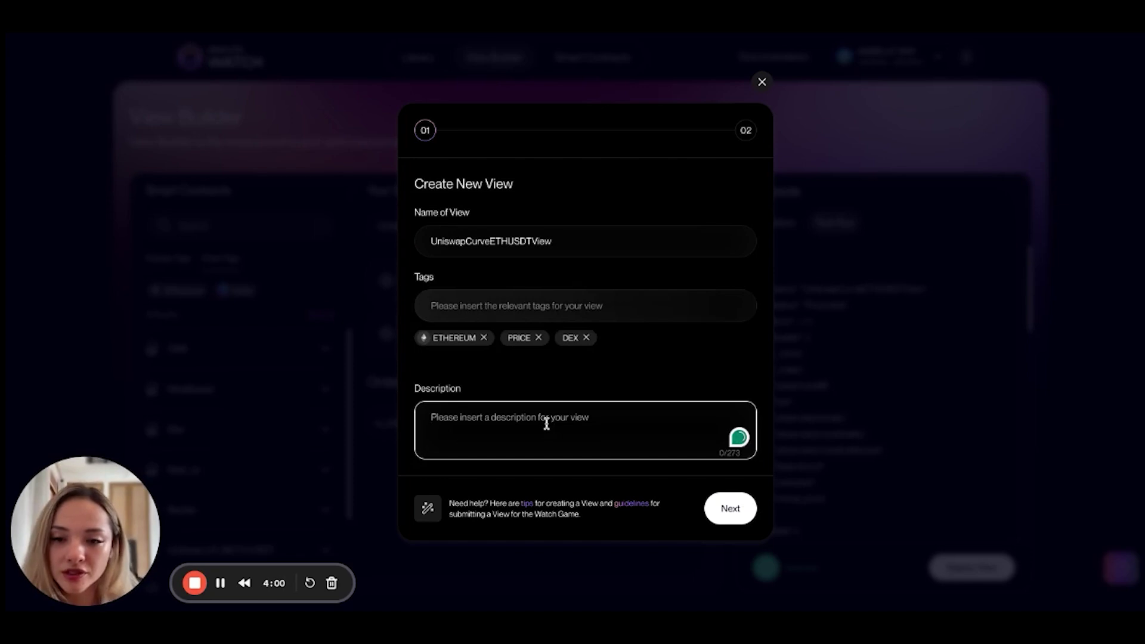
{"action": "type", "text": "Prices of ETH/USDT from Curve and Uniswap."}
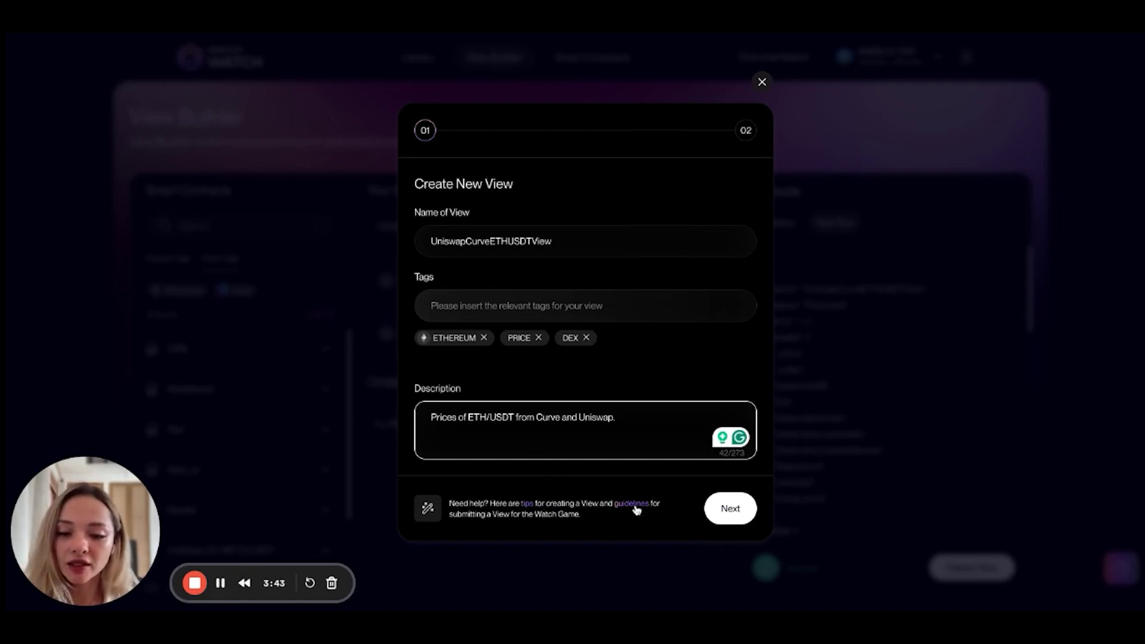
Select the Historical Price Analysis and Rebasing Mechanism use cases and complete the deployment.
{"action": "left_click", "coordinate": [721, 514]}
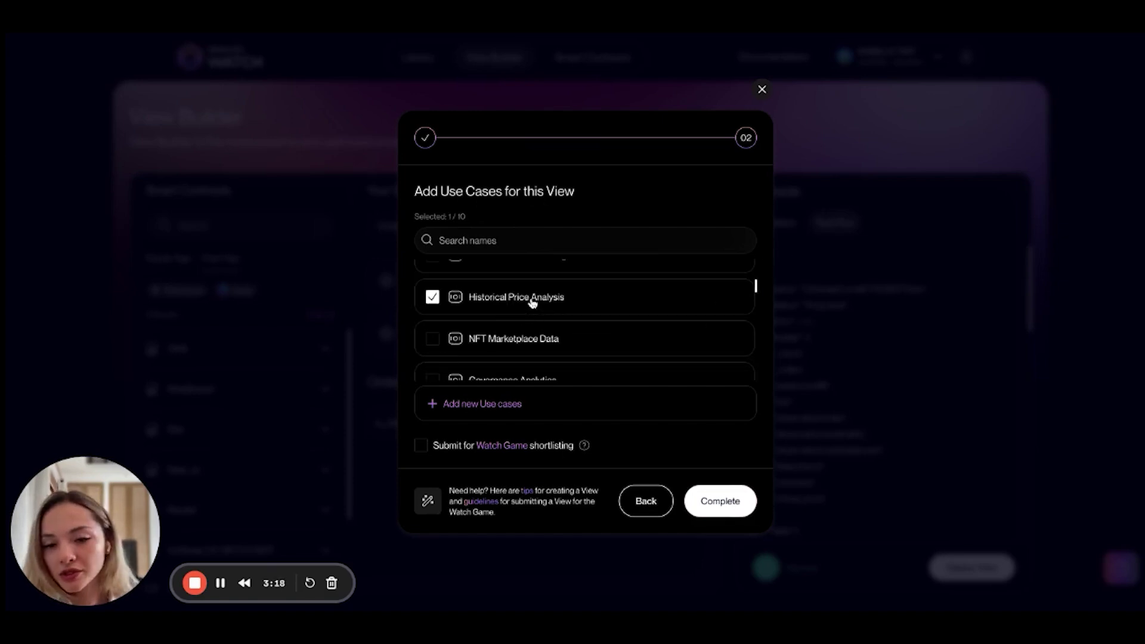
{"action": "scroll", "coordinate": [583, 333], "scroll_direction": "up", "scroll_amount": 3}
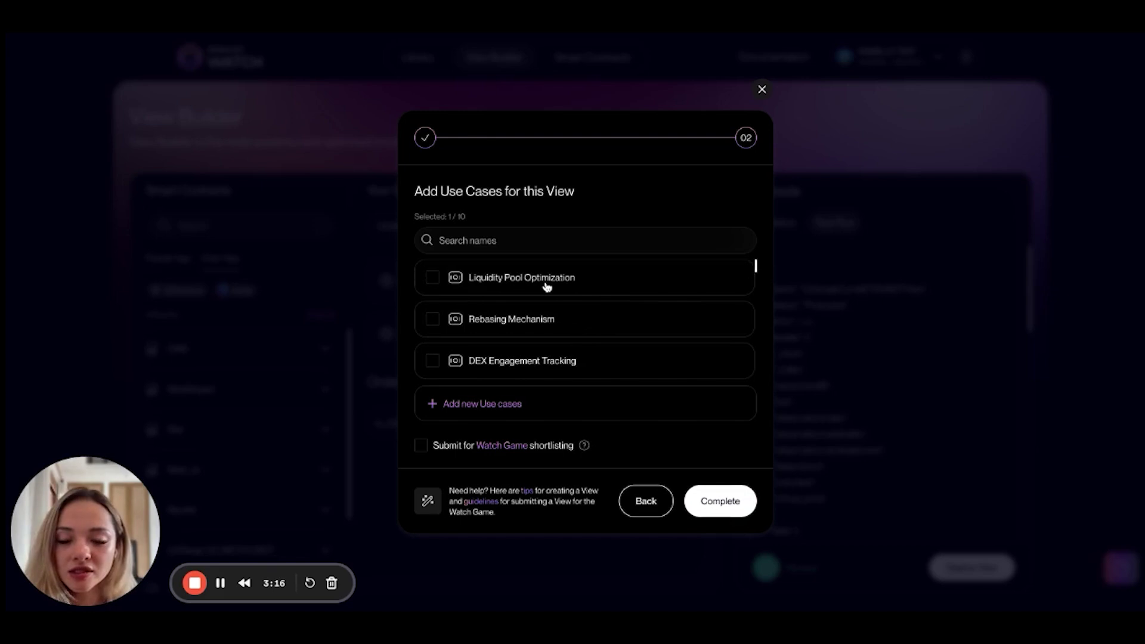
{"action": "left_click", "coordinate": [539, 320]}
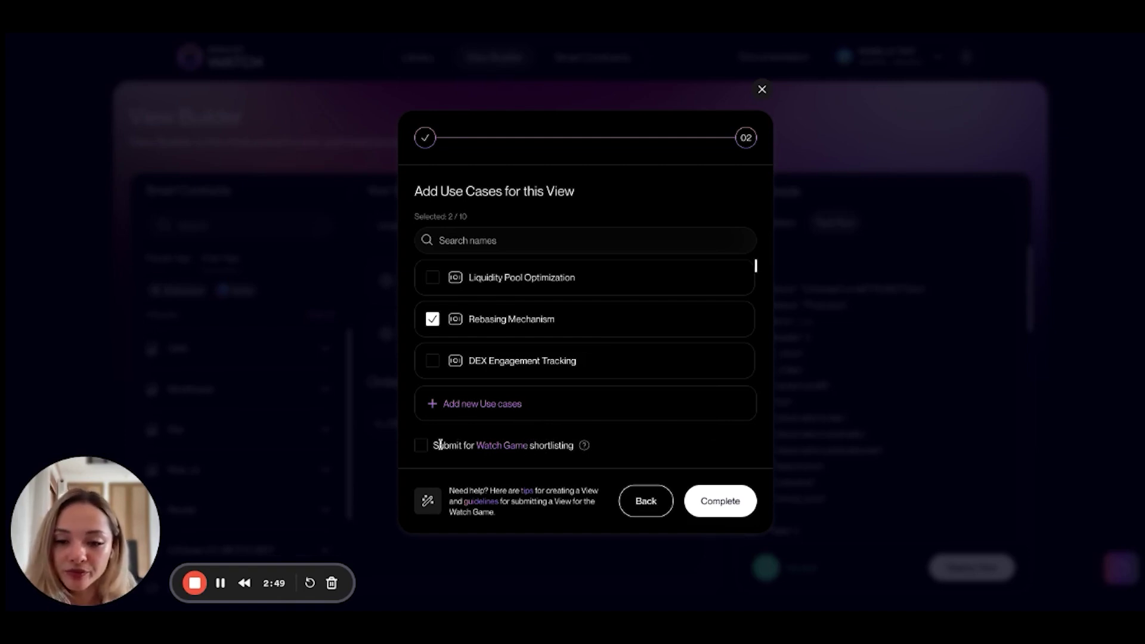
{"action": "left_click", "coordinate": [731, 503]}
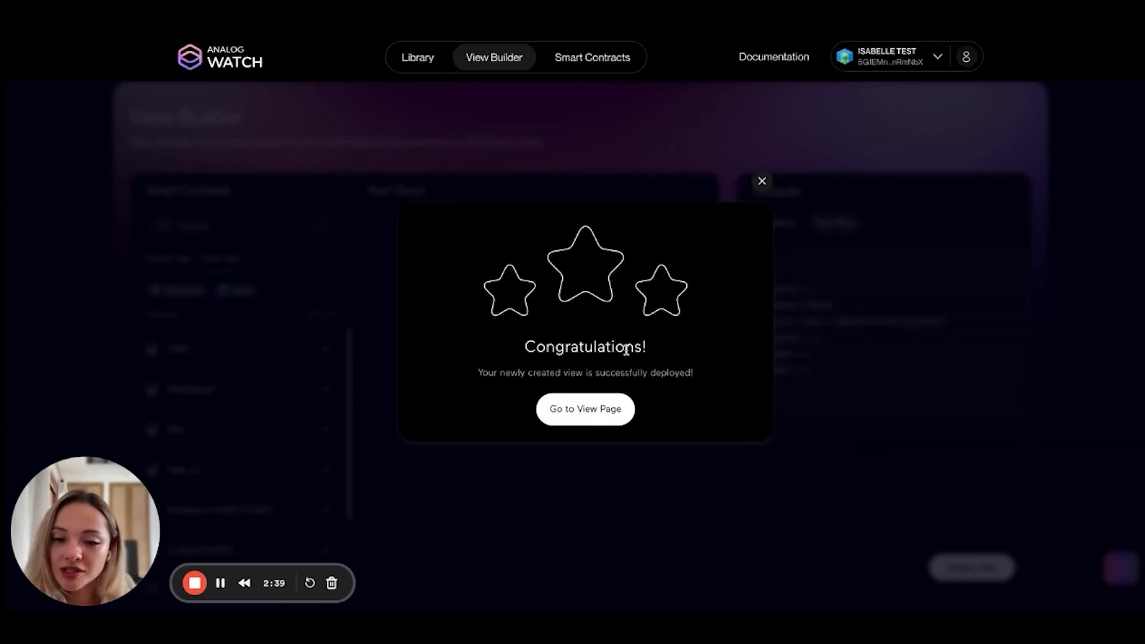
Open the deployed view's page, check its 0 TANLOG balance and scroll the Cycles data table.
{"action": "left_click", "coordinate": [618, 417]}
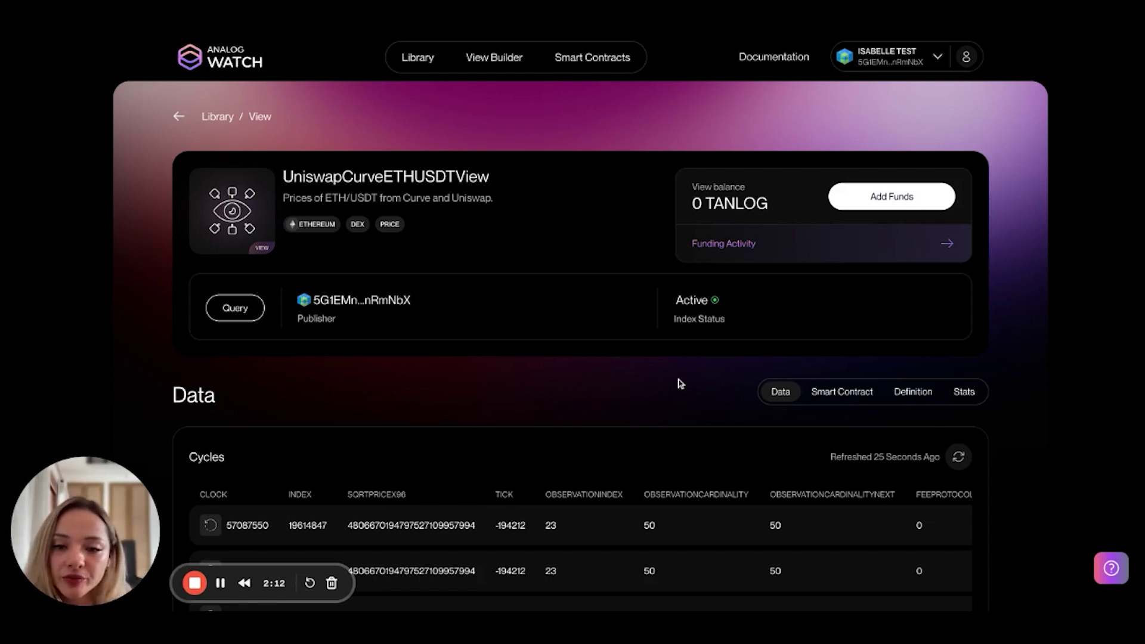
{"action": "scroll", "coordinate": [680, 383], "scroll_direction": "down", "scroll_amount": 1}
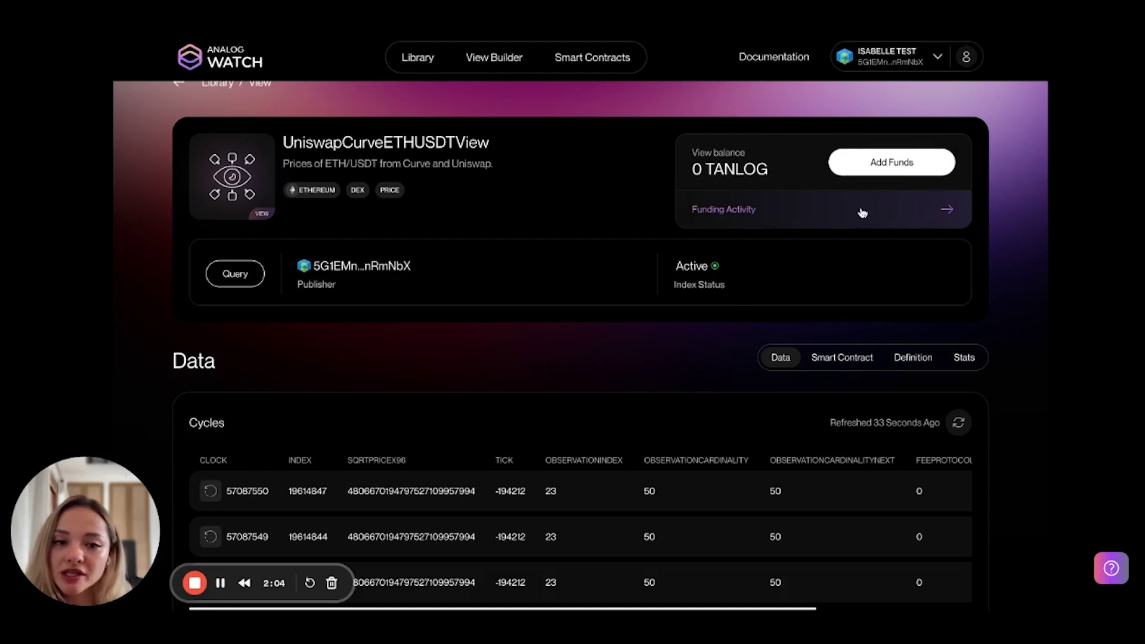
{"action": "left_click_drag", "start_coordinate": [691, 172], "coordinate": [771, 175]}
{"action": "left_click", "coordinate": [767, 179]}
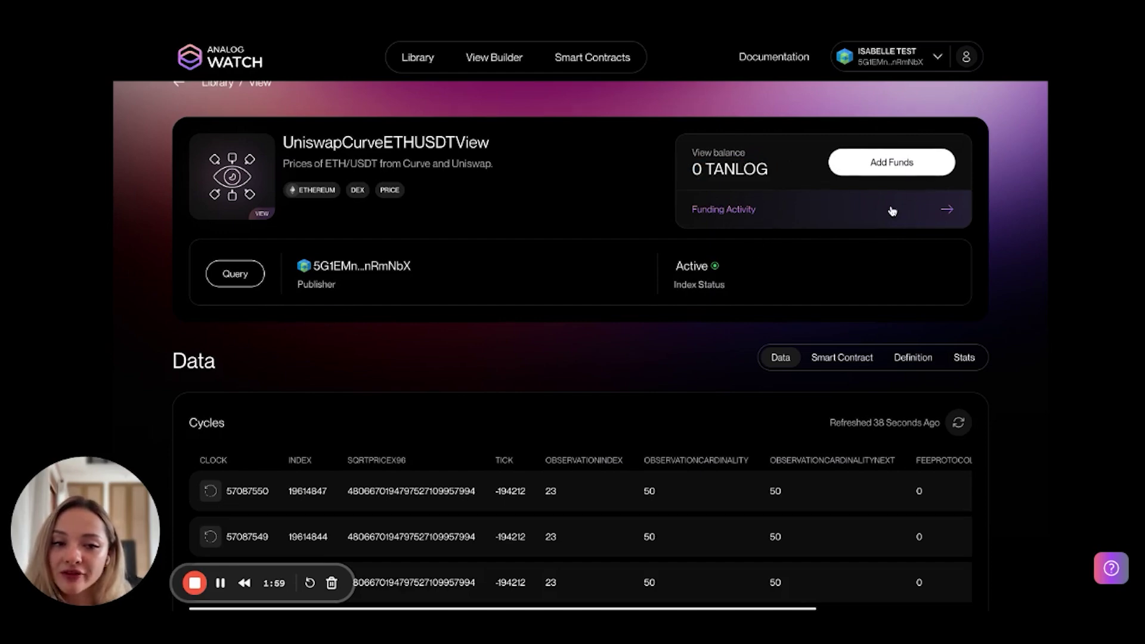
{"action": "scroll", "coordinate": [680, 325], "scroll_direction": "down", "scroll_amount": 1}
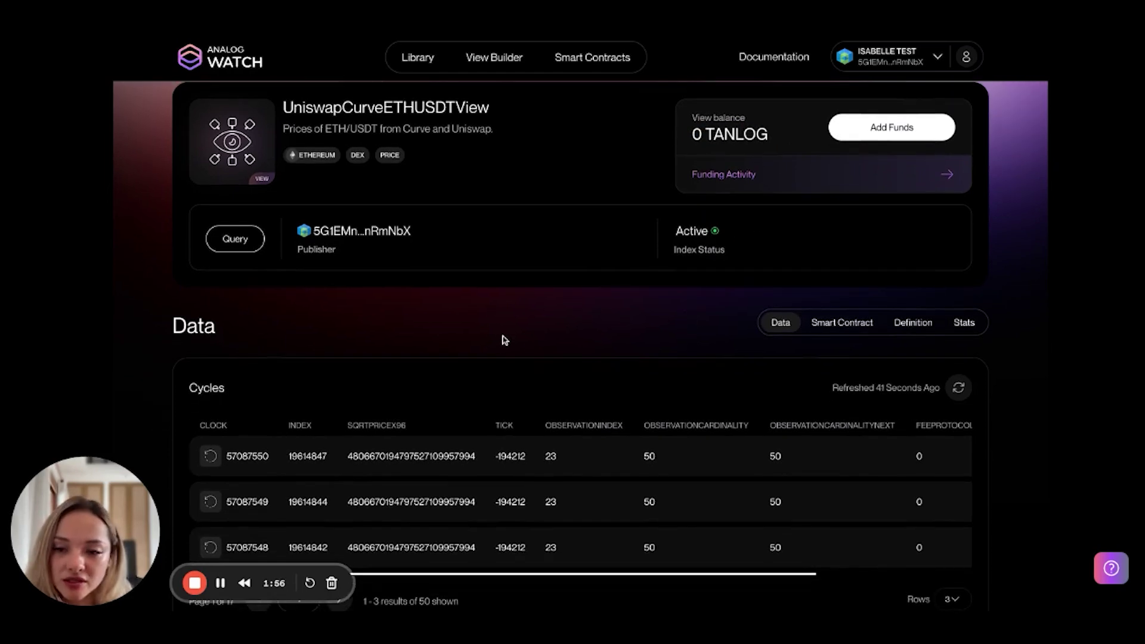
{"action": "scroll", "coordinate": [1033, 325], "scroll_direction": "down", "scroll_amount": 3}
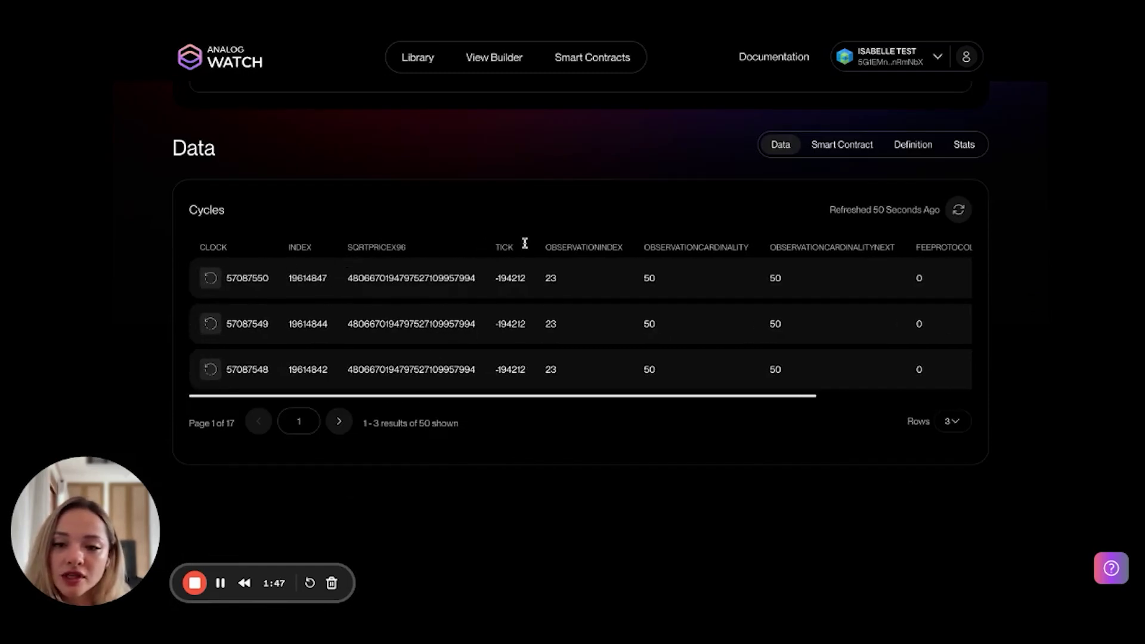
{"action": "scroll", "coordinate": [621, 398], "scroll_direction": "right", "scroll_amount": 5}
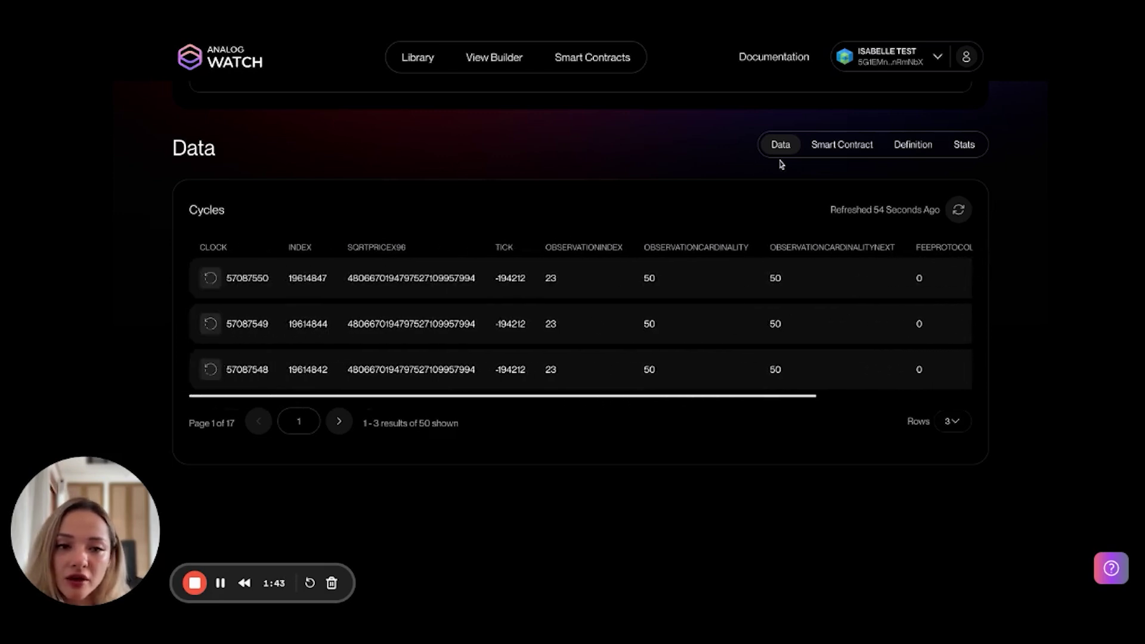
Browse the view's Smart Contract, Definition and Stats tabs, ending on Query stats.
{"action": "left_click", "coordinate": [829, 144]}
{"action": "scroll", "coordinate": [675, 328], "scroll_direction": "up", "scroll_amount": 1}
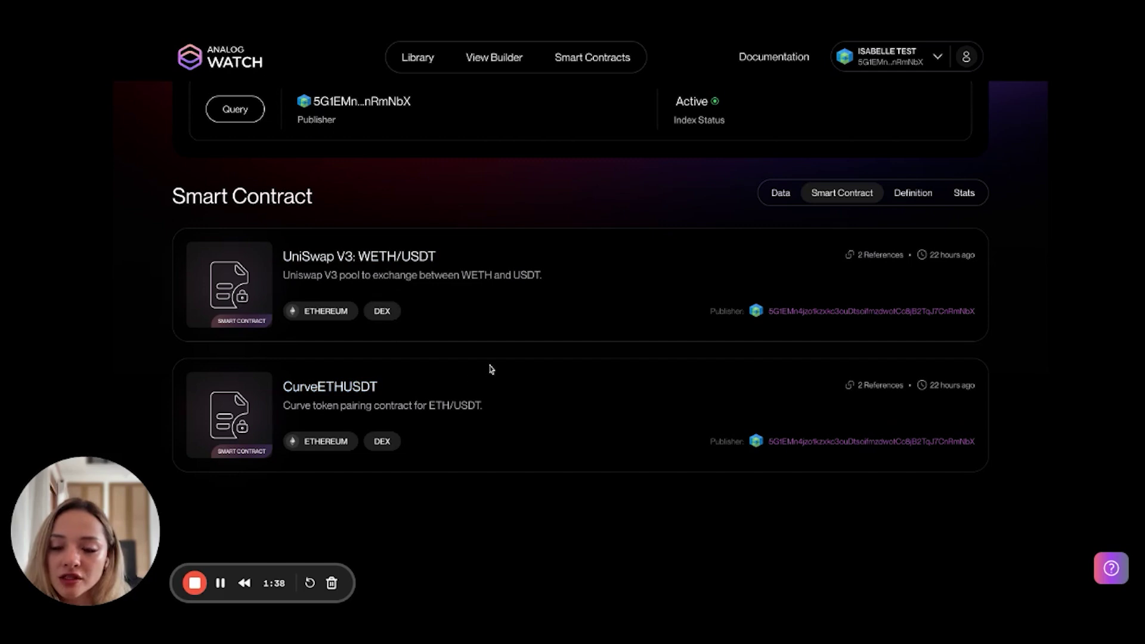
{"action": "left_click", "coordinate": [914, 194]}
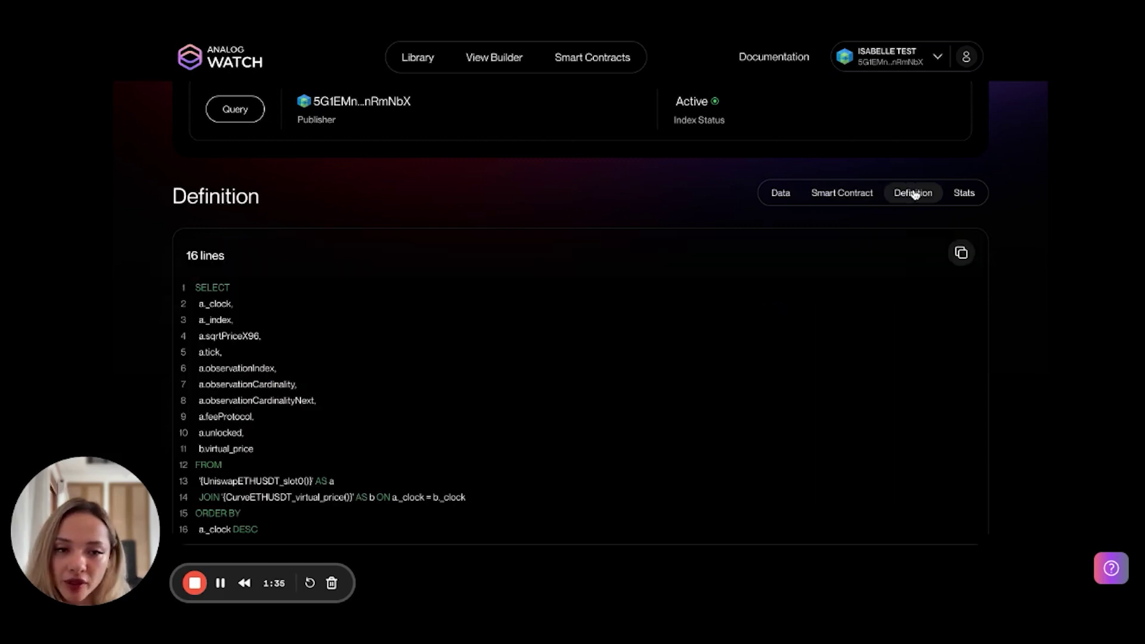
{"action": "scroll", "coordinate": [516, 391], "scroll_direction": "down", "scroll_amount": 2}
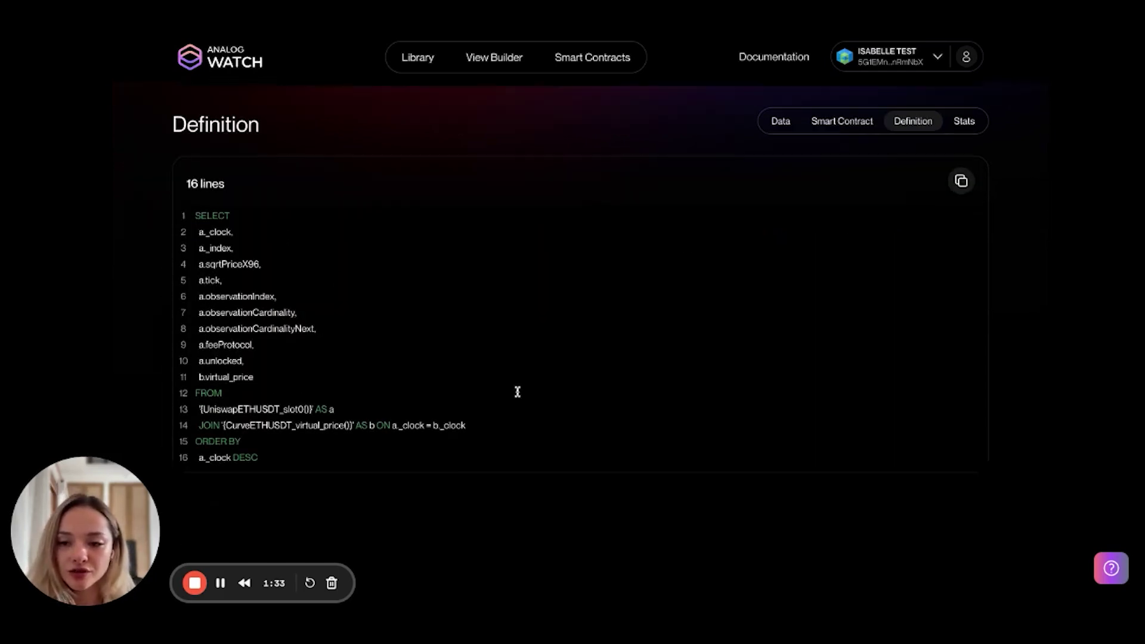
{"action": "left_click", "coordinate": [965, 157]}
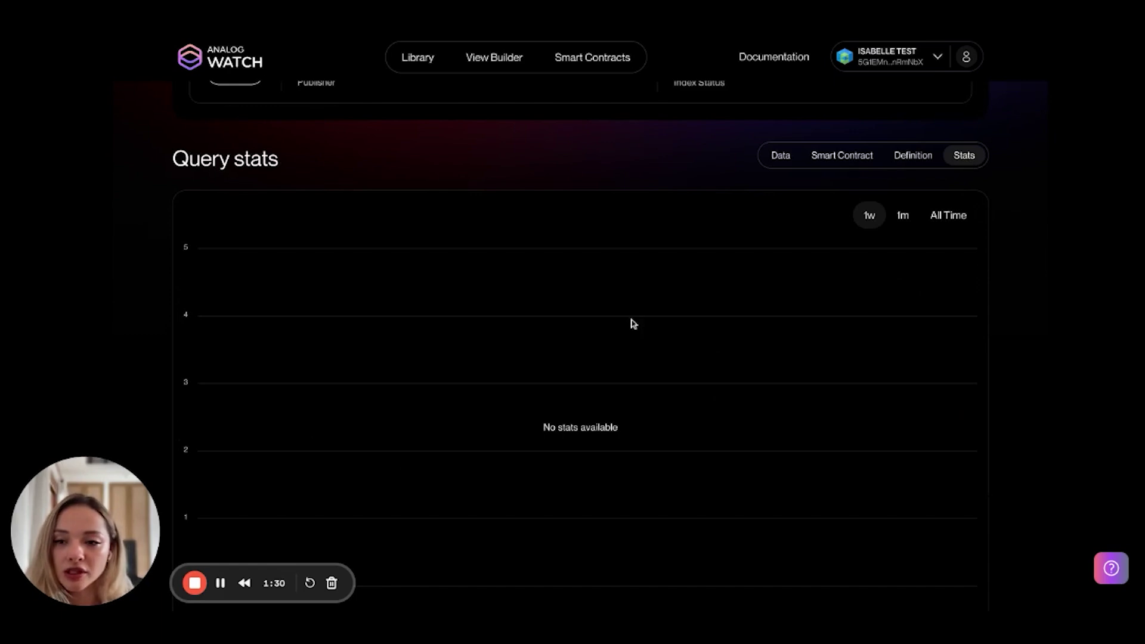
{"action": "scroll", "coordinate": [749, 356], "scroll_direction": "up", "scroll_amount": 5}
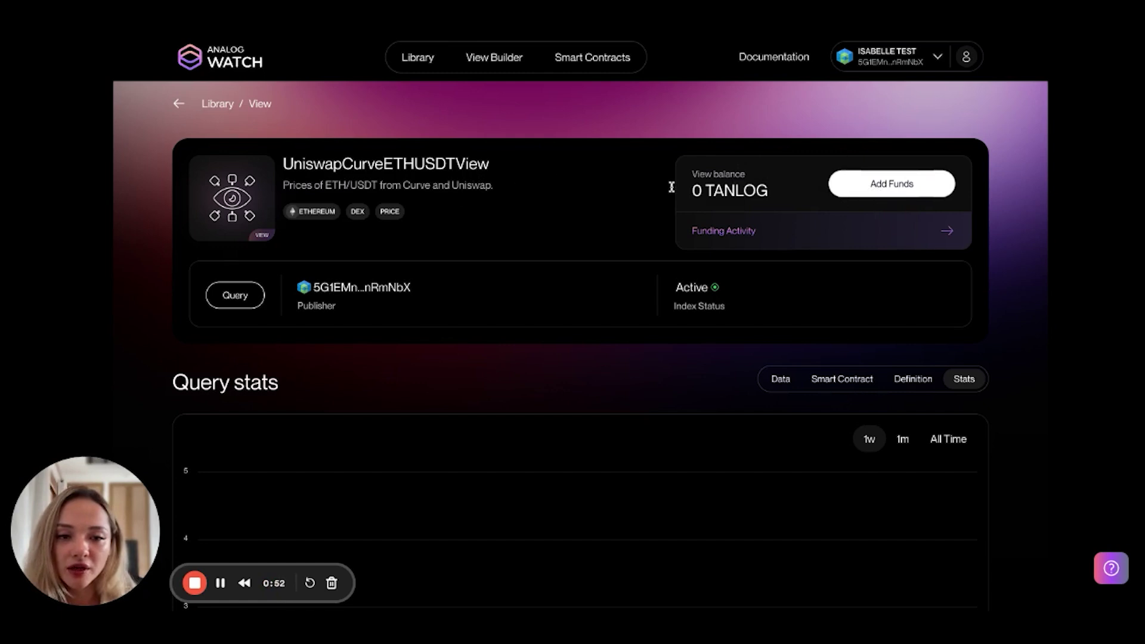
Fund the view with 10 TANLOG through Add Funds.
{"action": "left_click", "coordinate": [870, 185]}
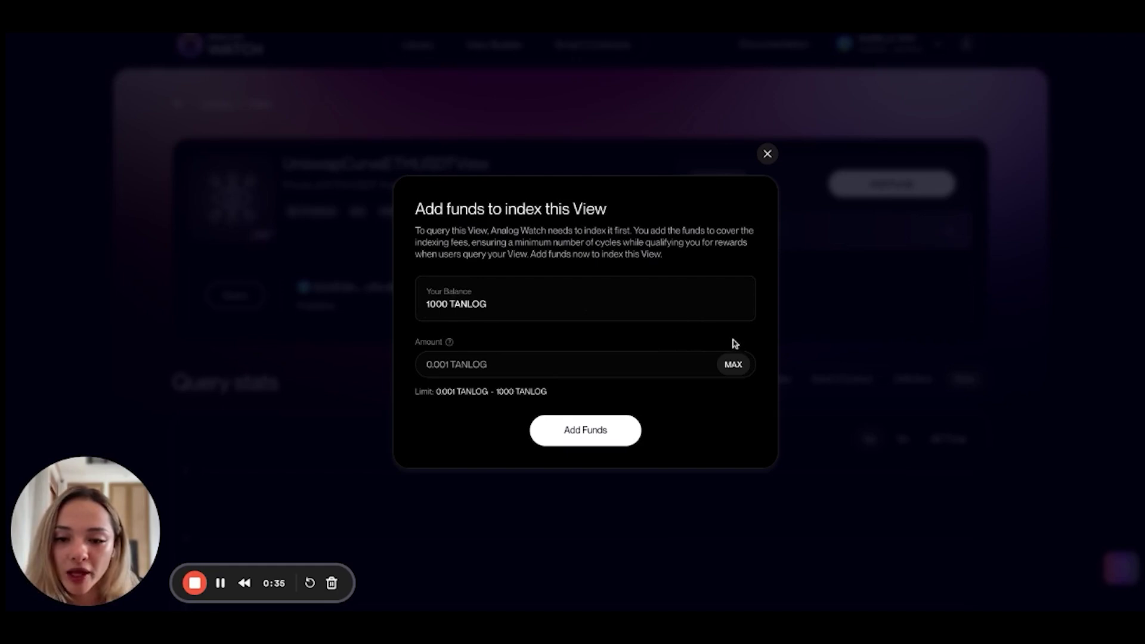
{"action": "left_click", "coordinate": [694, 374]}
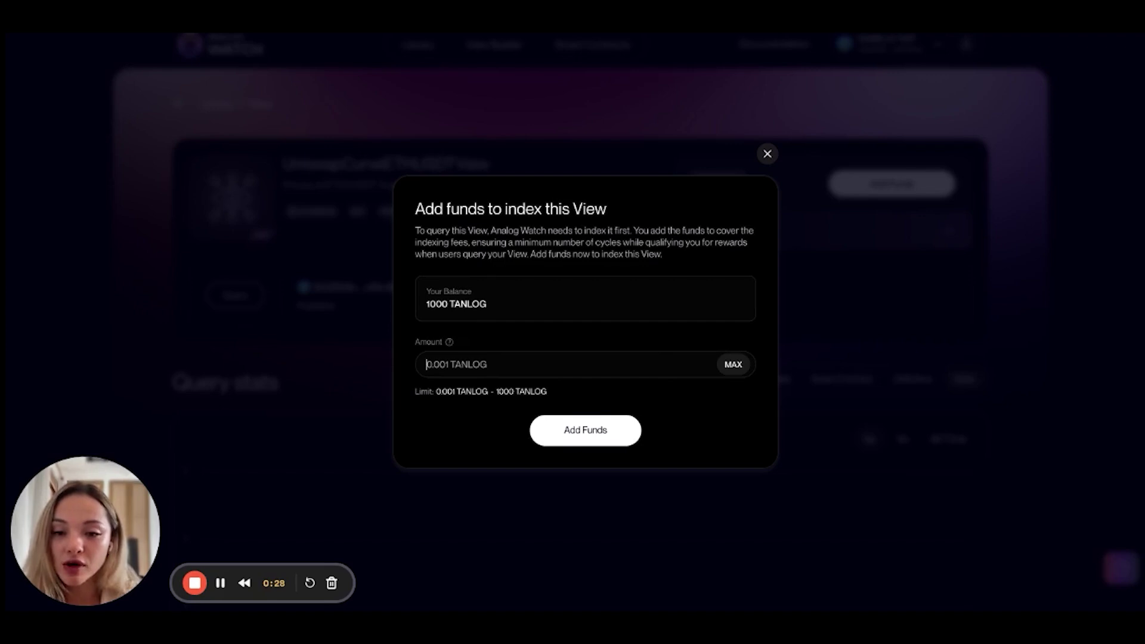
{"action": "type", "text": "100"}
{"action": "key", "text": "BackSpace"}
{"action": "key", "text": "BackSpace"}
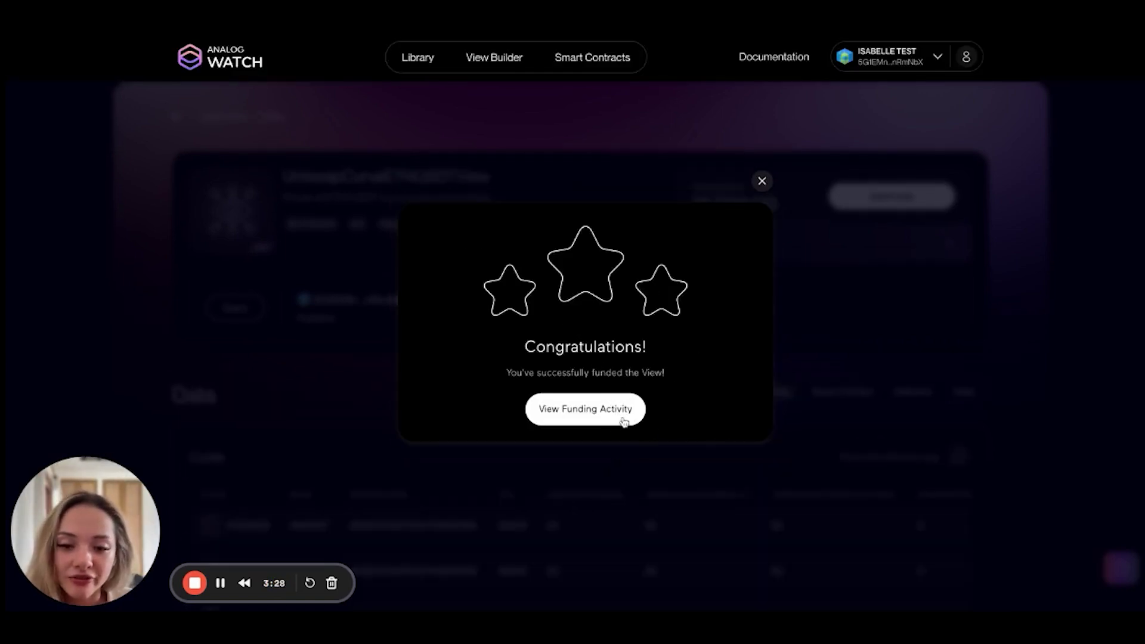
Go to the view's Funding Activity page from the congratulations dialog.
{"action": "left_click", "coordinate": [575, 417]}
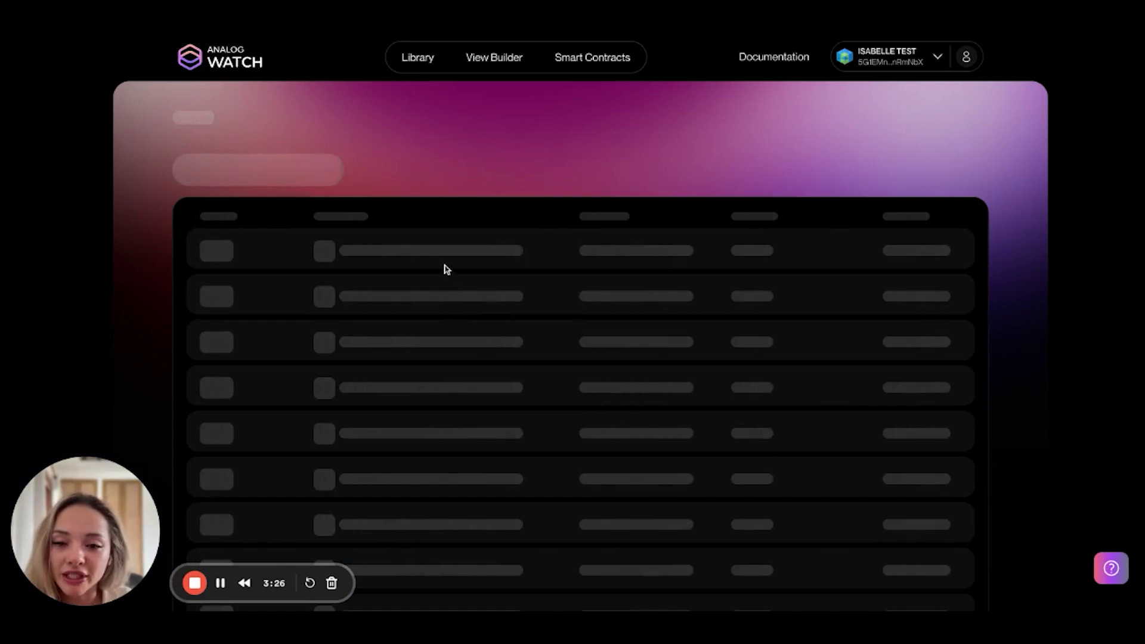